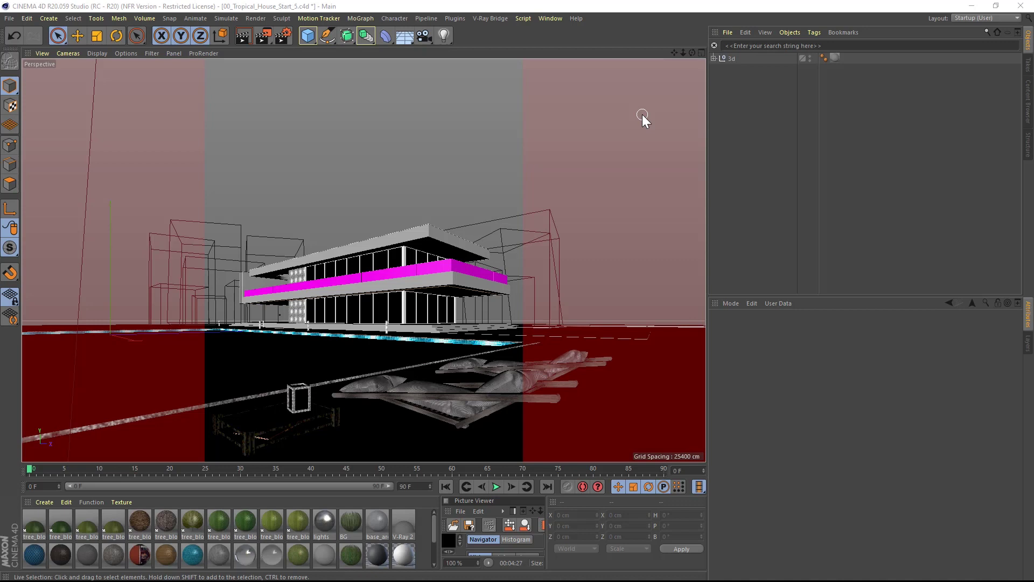
Add a V-Ray Physical Camera and view the scene through it.
{"action": "left_click", "coordinate": [491, 18]}
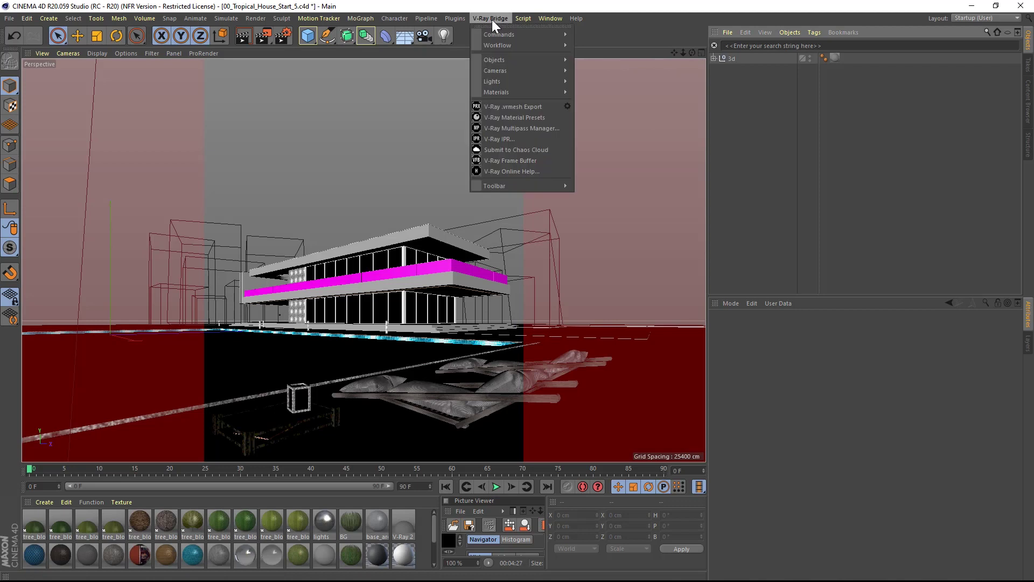
{"action": "mouse_move", "coordinate": [509, 70]}
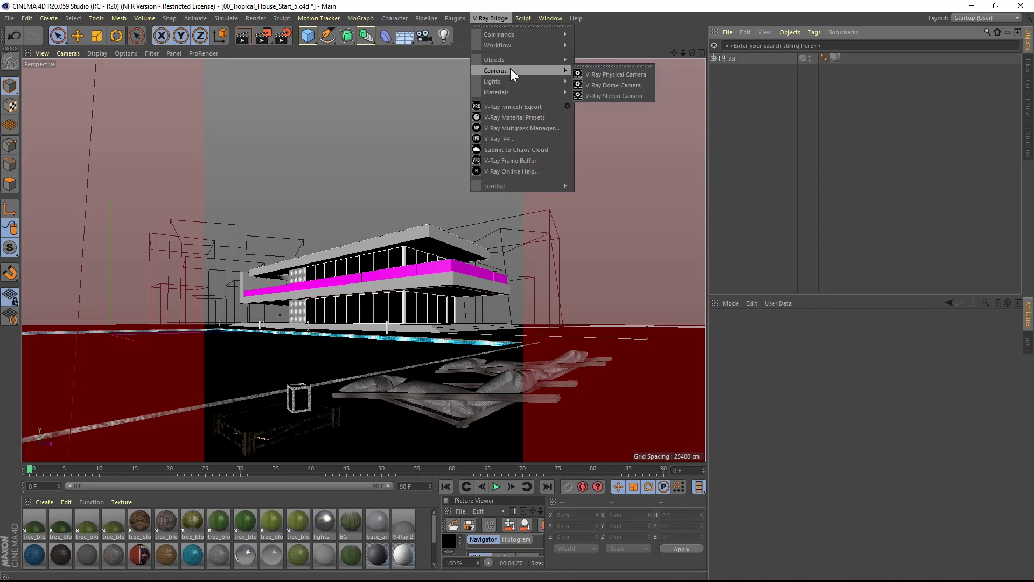
{"action": "left_click", "coordinate": [608, 74]}
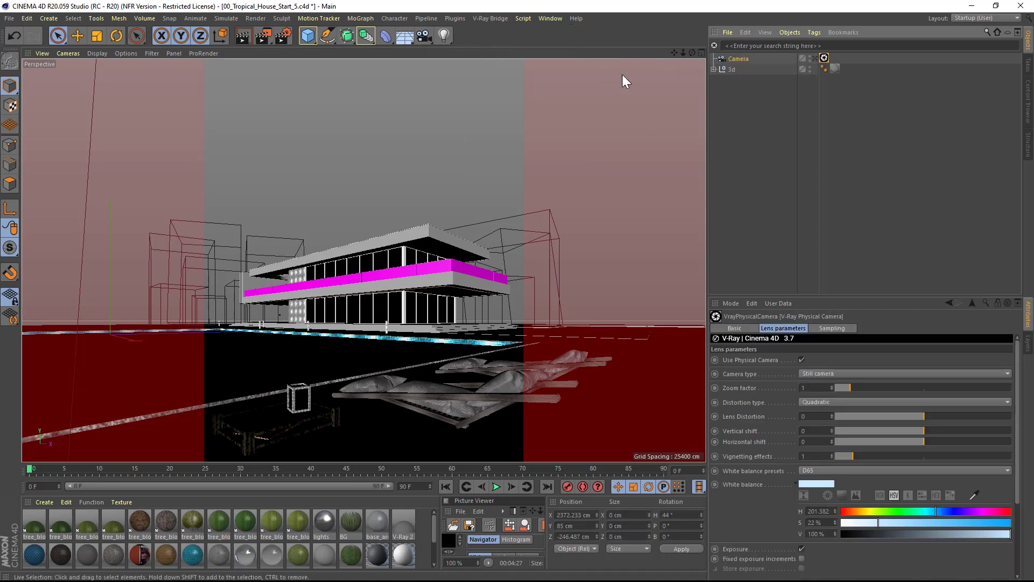
{"action": "left_click", "coordinate": [816, 61]}
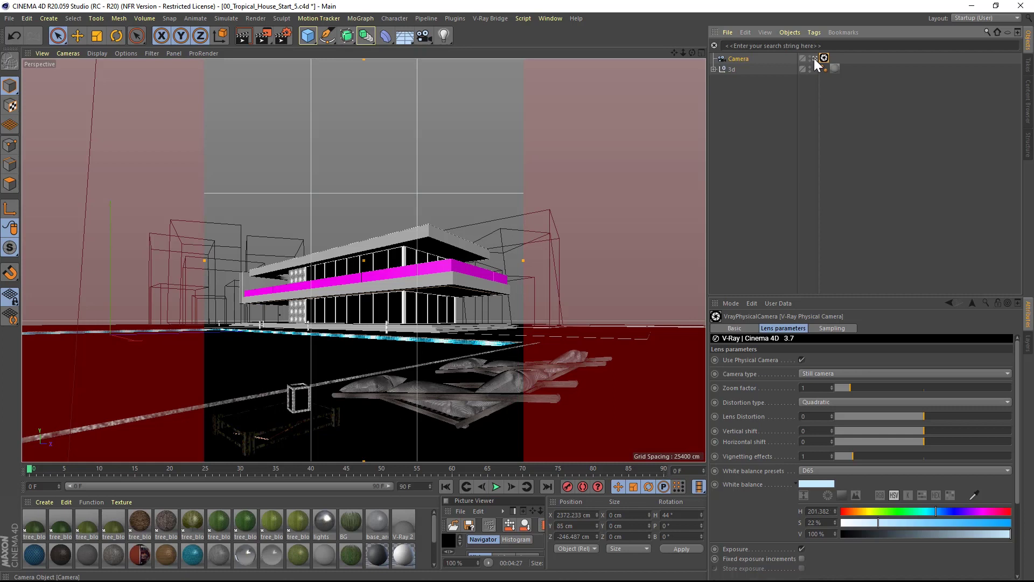
Add a Protection tag to the Camera and move it below 3d in the object list.
{"action": "right_click", "coordinate": [742, 58]}
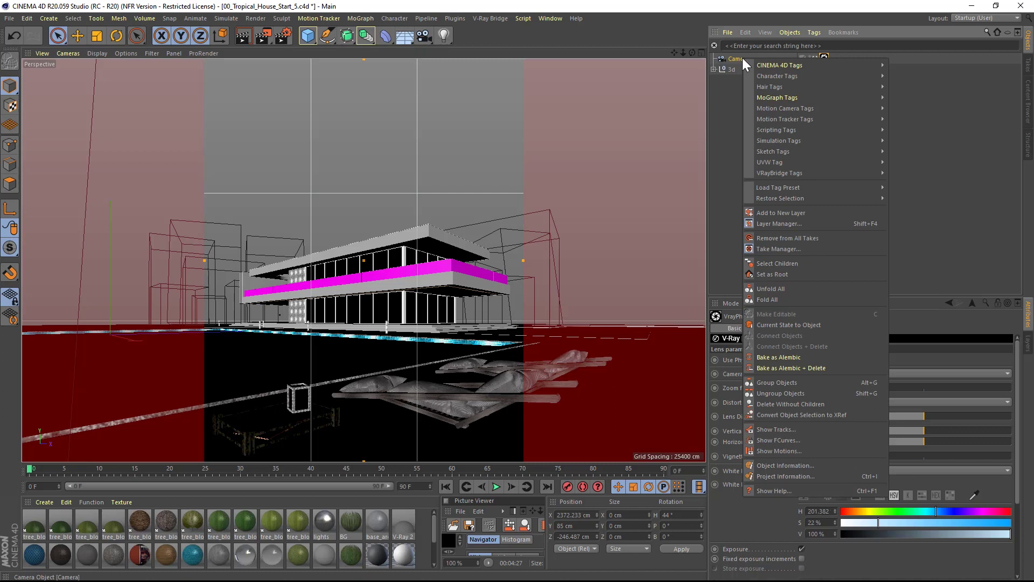
{"action": "mouse_move", "coordinate": [802, 65]}
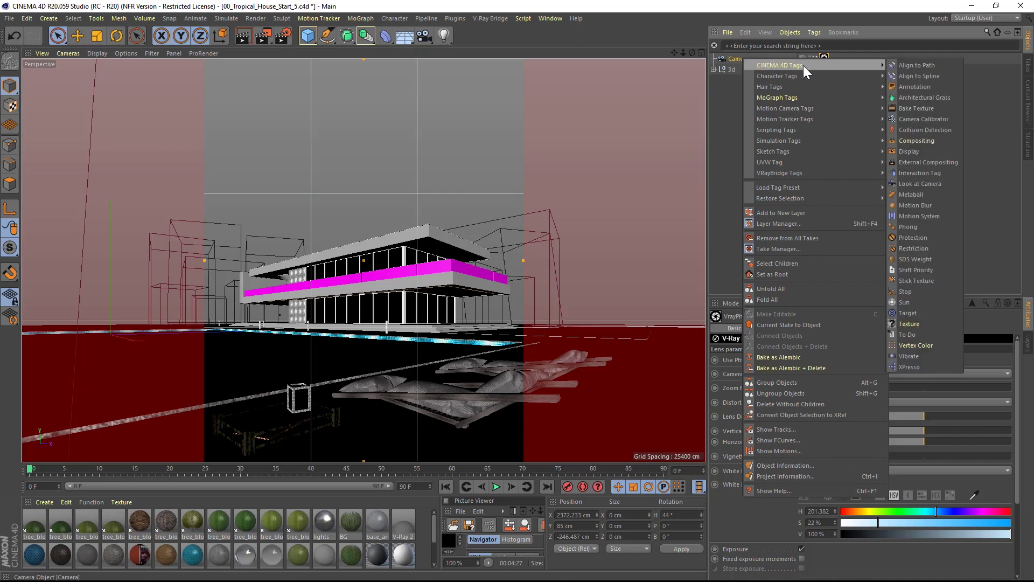
{"action": "left_click", "coordinate": [923, 237]}
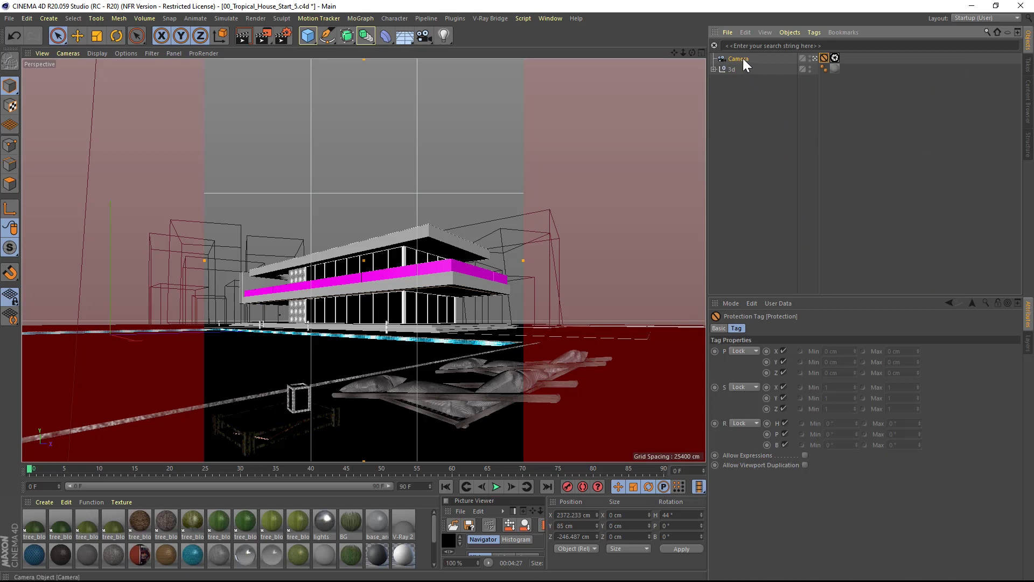
{"action": "left_click_drag", "start_coordinate": [742, 58], "coordinate": [742, 86]}
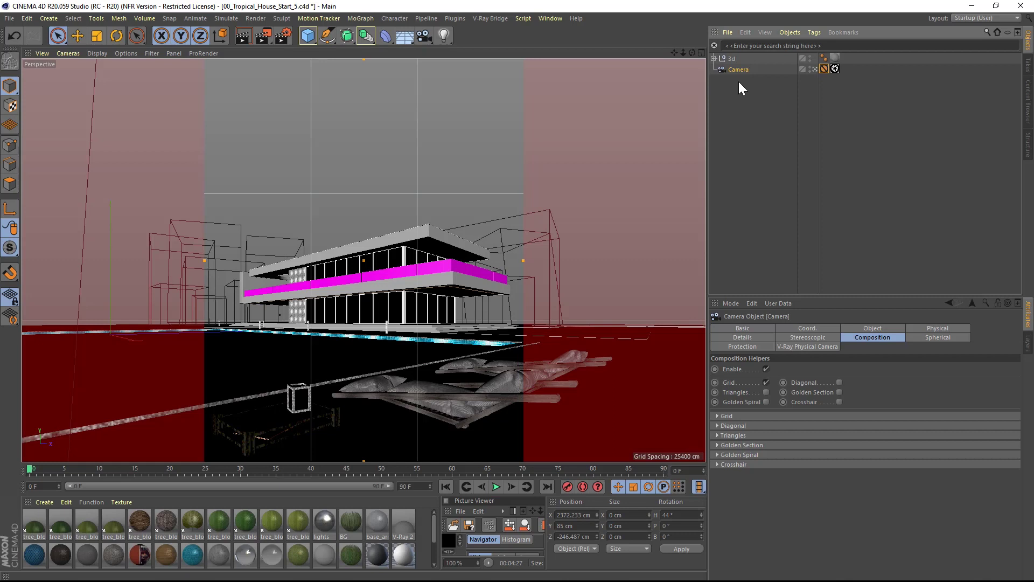
Add a V-Ray Physical Sun+Sky light and place it below Camera in the object list.
{"action": "left_click", "coordinate": [490, 18]}
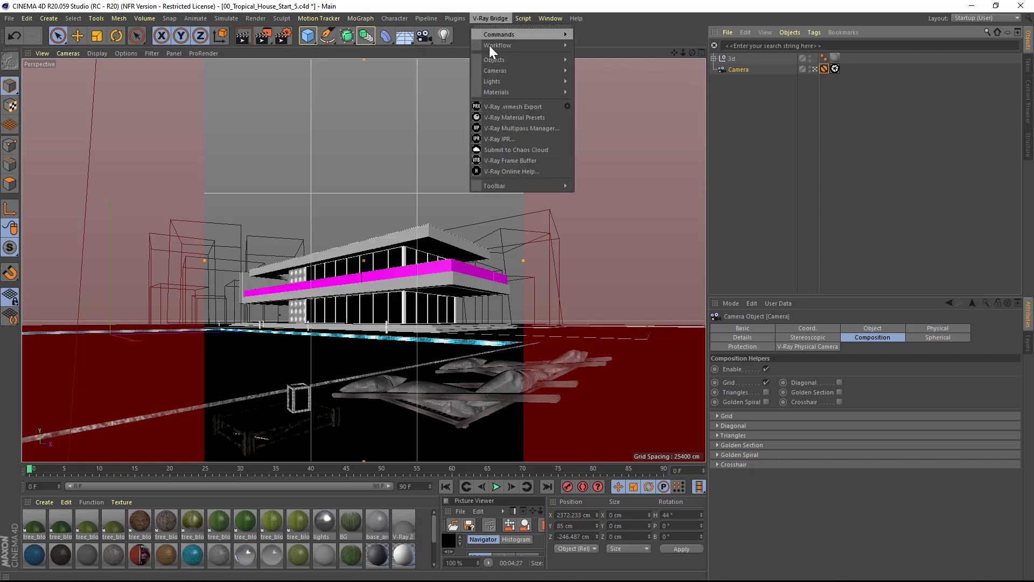
{"action": "mouse_move", "coordinate": [496, 79]}
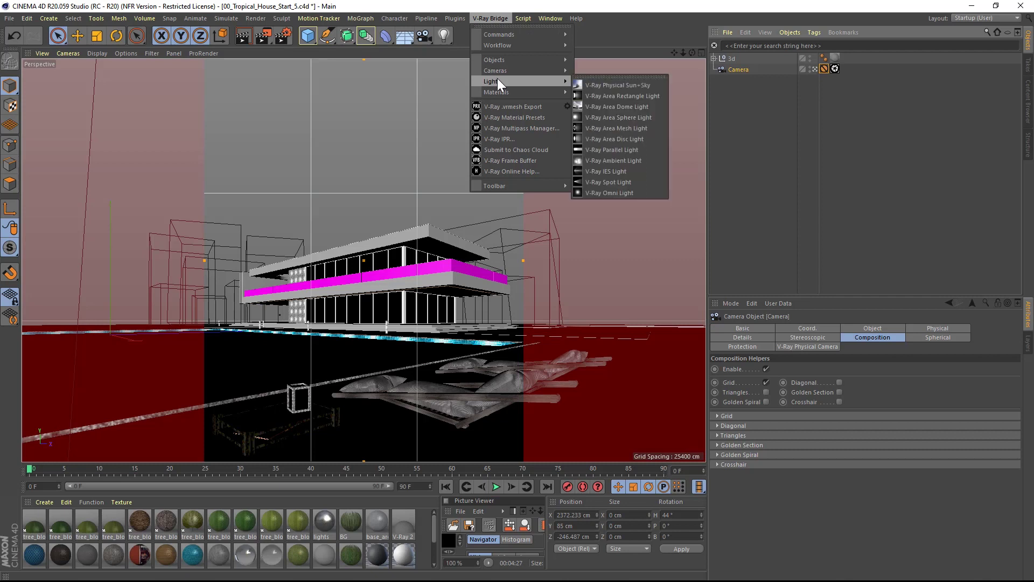
{"action": "left_click", "coordinate": [612, 84]}
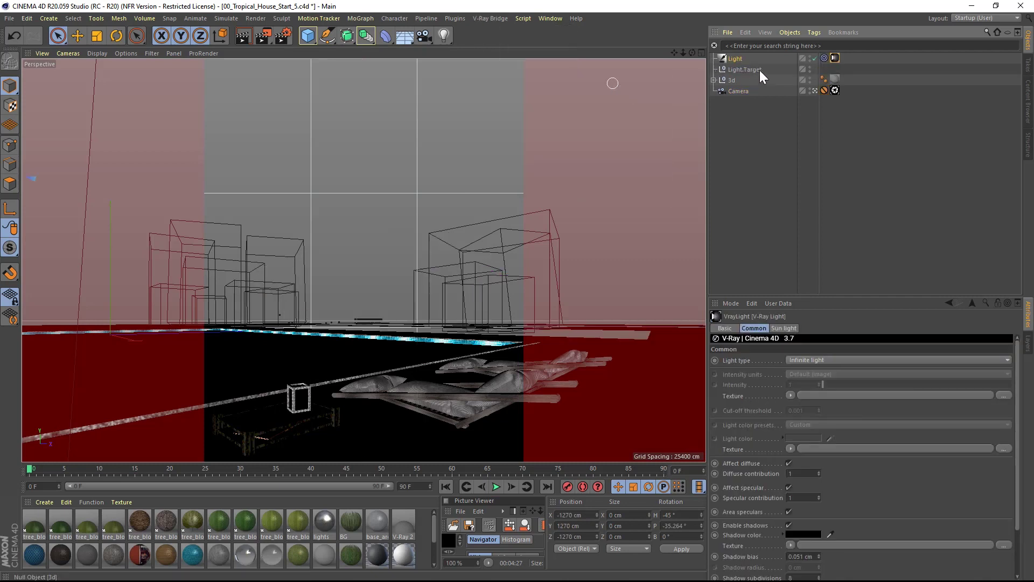
{"action": "left_click_drag", "start_coordinate": [764, 57], "coordinate": [740, 112]}
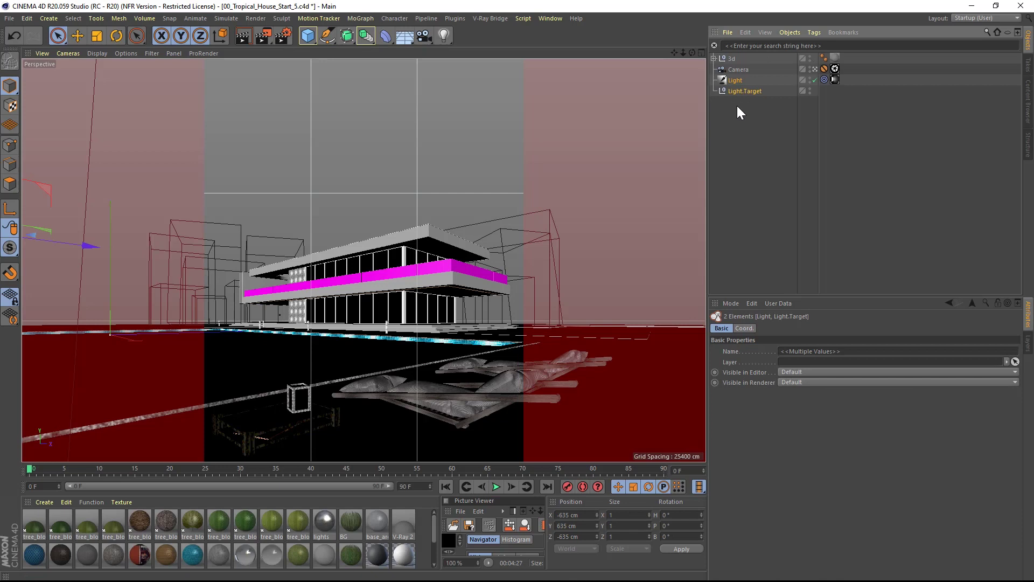
Set the renderer to V-Ray Bridge, render a test image, and close the frame buffer.
{"action": "left_click", "coordinate": [282, 35]}
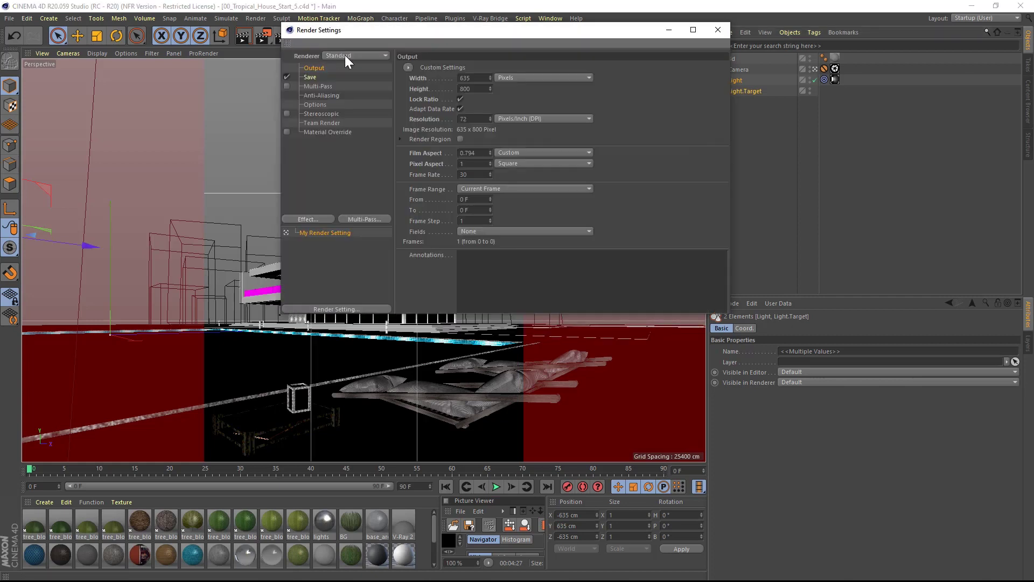
{"action": "left_click", "coordinate": [345, 55]}
{"action": "left_click", "coordinate": [347, 121]}
{"action": "left_click", "coordinate": [347, 122]}
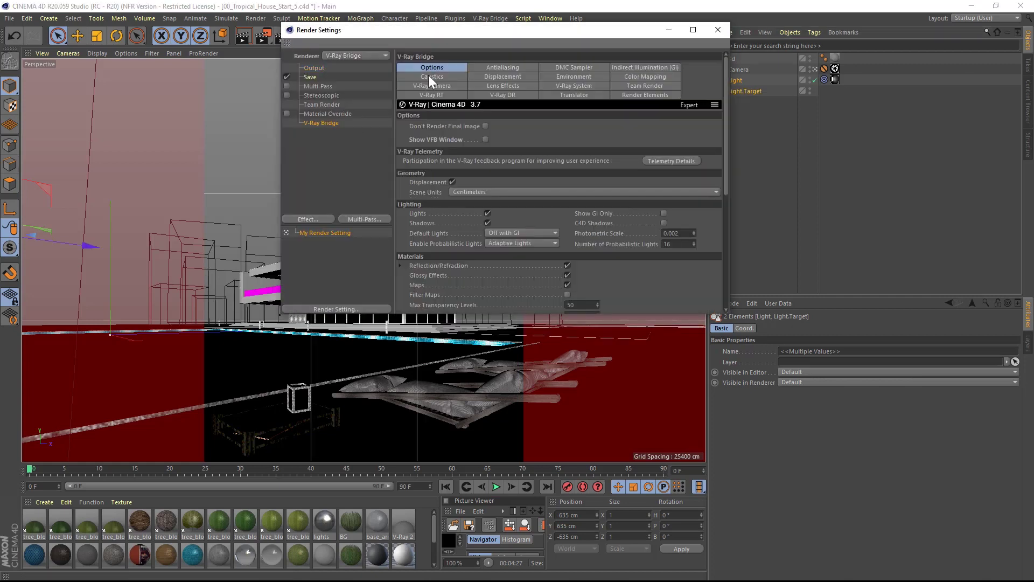
{"action": "left_click", "coordinate": [717, 29]}
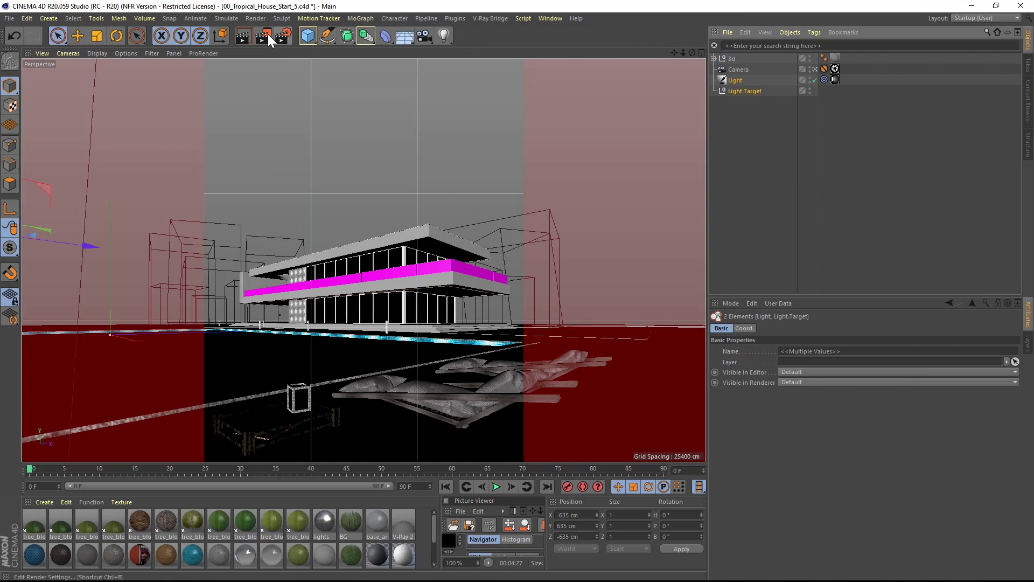
{"action": "left_click", "coordinate": [264, 35]}
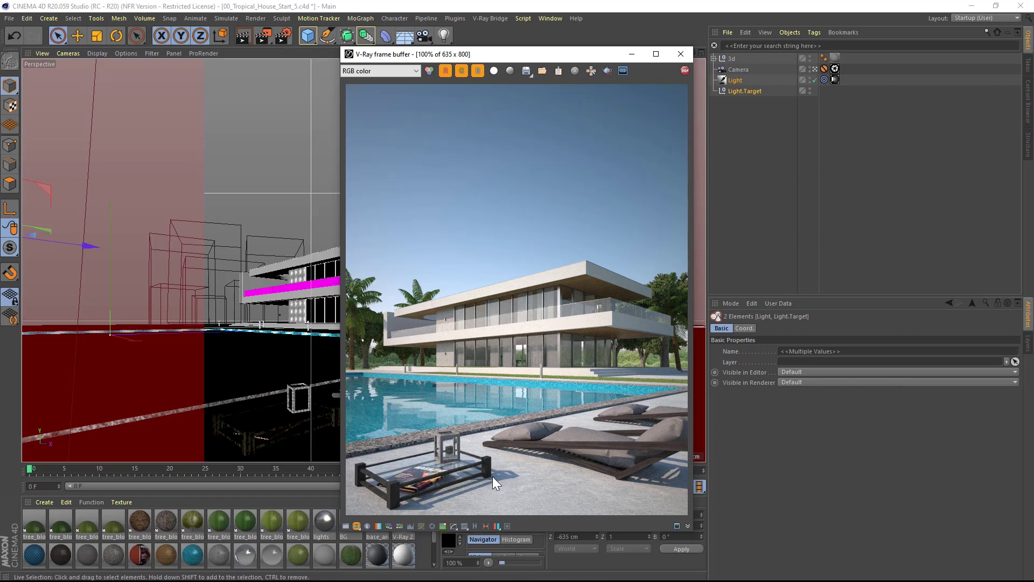
{"action": "left_click", "coordinate": [681, 54]}
In the top view, slide the sun light to a new position.
{"action": "middle_click", "coordinate": [487, 243]}
{"action": "middle_click", "coordinate": [501, 208]}
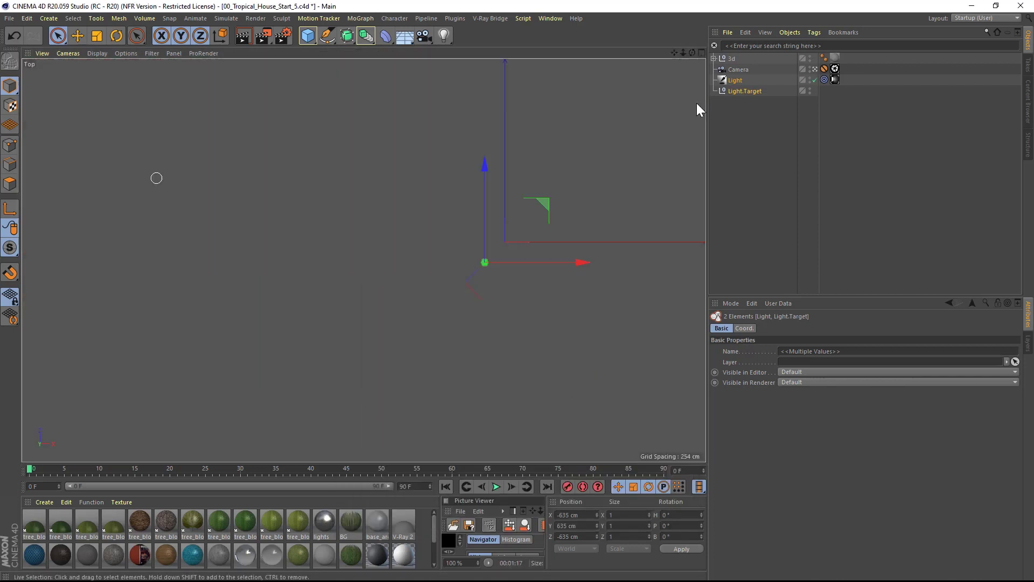
{"action": "scroll", "coordinate": [657, 124], "scroll_direction": "down", "scroll_amount": 3}
{"action": "key", "text": "e"}
{"action": "scroll", "coordinate": [515, 279], "scroll_direction": "up", "scroll_amount": 5}
{"action": "scroll", "coordinate": [514, 280], "scroll_direction": "down", "scroll_amount": 5}
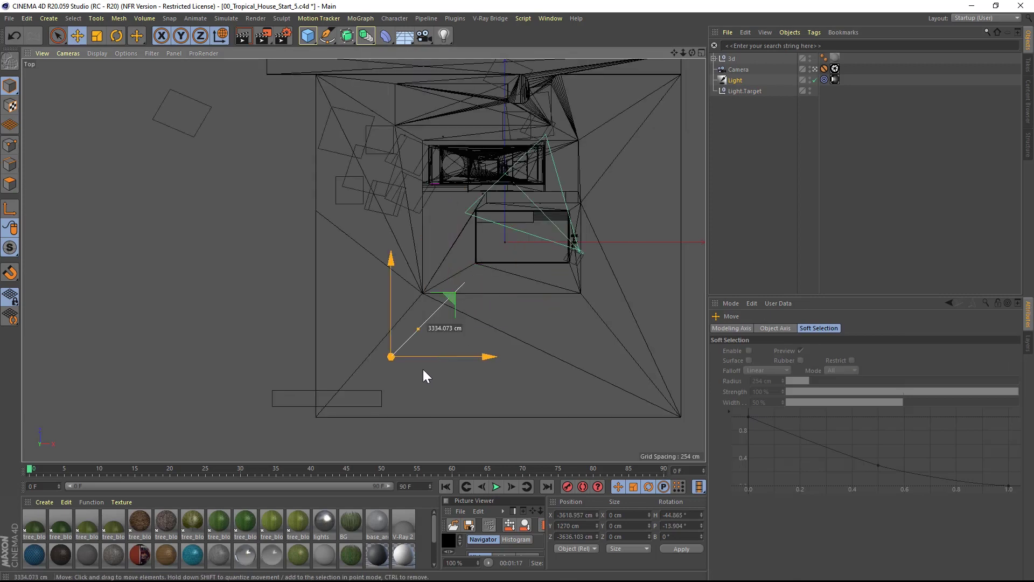
{"action": "left_click_drag", "start_coordinate": [422, 370], "coordinate": [458, 358]}
In the front view, raise the sun light higher above the house.
{"action": "middle_click", "coordinate": [458, 358]}
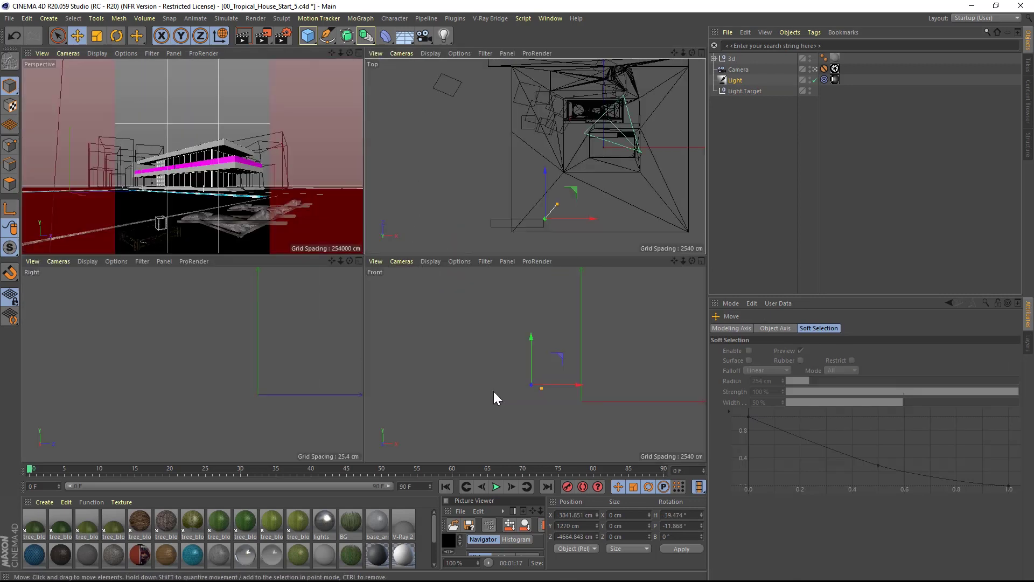
{"action": "middle_click", "coordinate": [493, 391]}
{"action": "left_click_drag", "start_coordinate": [354, 232], "coordinate": [361, 108]}
{"action": "middle_click", "coordinate": [286, 129]}
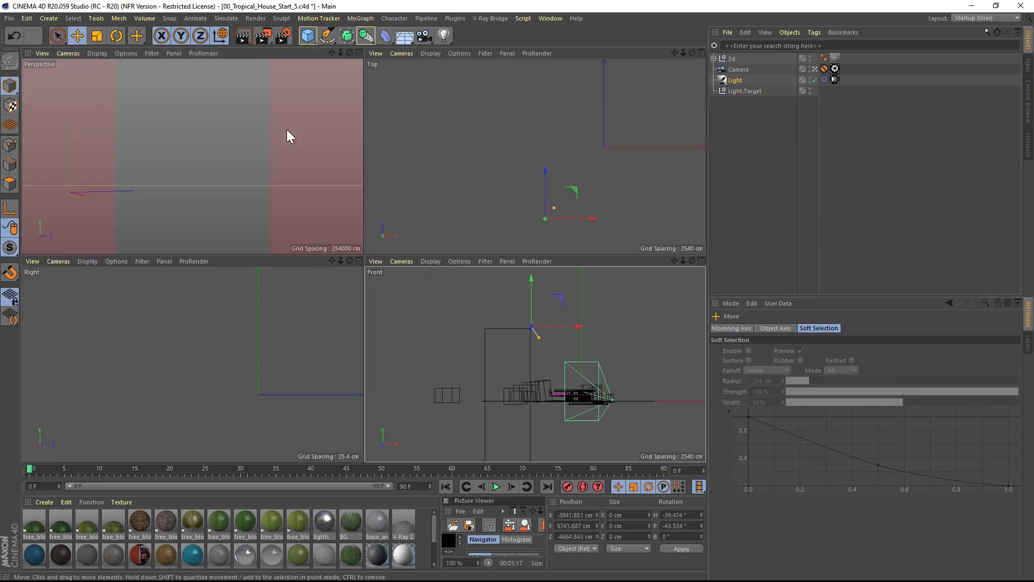
{"action": "middle_click", "coordinate": [288, 130]}
Open the sun light's V-Ray Sun light settings and render the scene again.
{"action": "left_click", "coordinate": [835, 79]}
{"action": "left_click", "coordinate": [783, 328]}
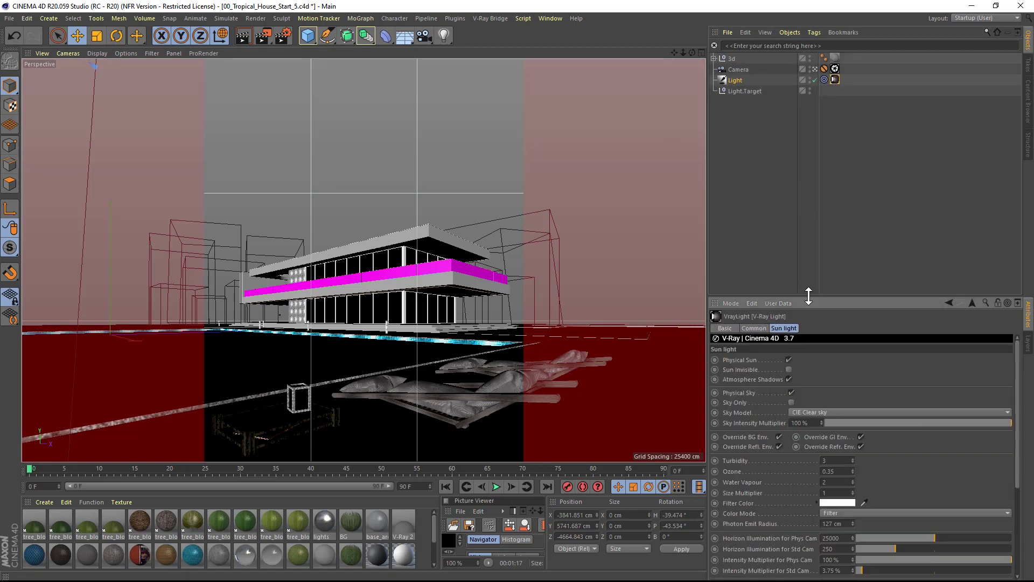
{"action": "left_click_drag", "start_coordinate": [840, 296], "coordinate": [840, 181]}
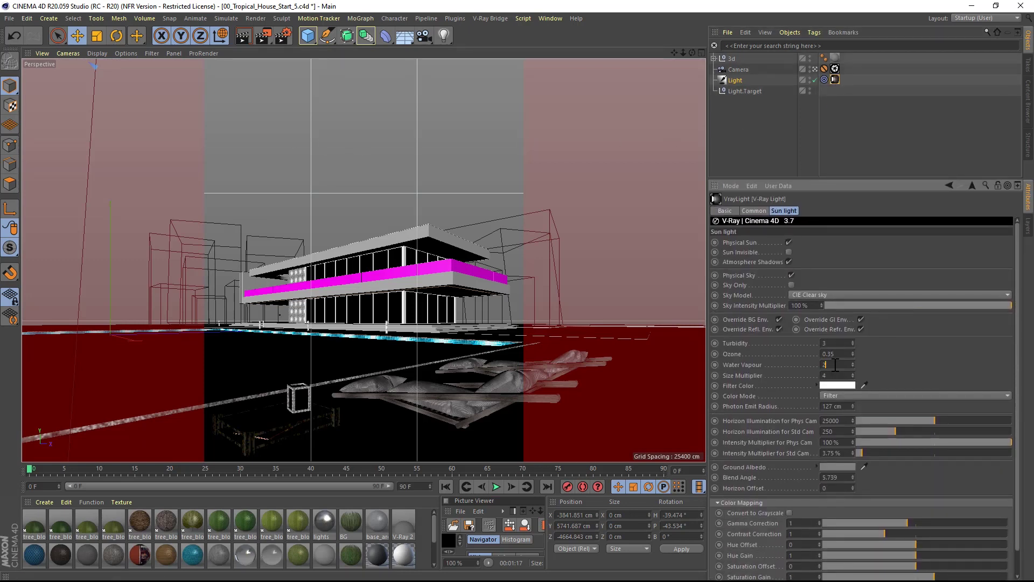
{"action": "left_click", "coordinate": [264, 37]}
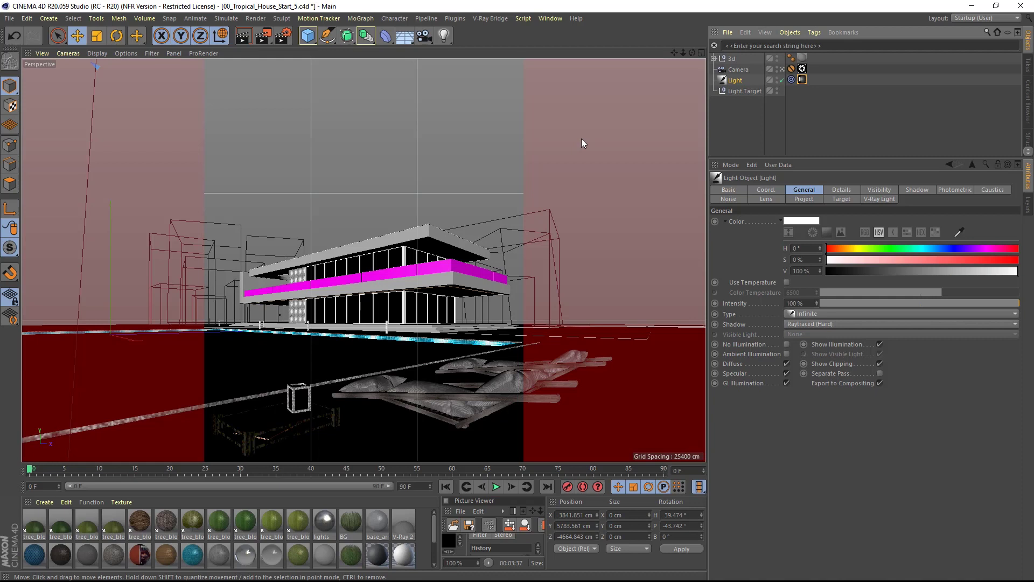
Lower the sun light in the front view, then return to the perspective view.
{"action": "middle_click", "coordinate": [581, 137]}
{"action": "middle_click", "coordinate": [466, 300]}
{"action": "left_click_drag", "start_coordinate": [377, 138], "coordinate": [380, 225]}
{"action": "key", "text": "F1"}
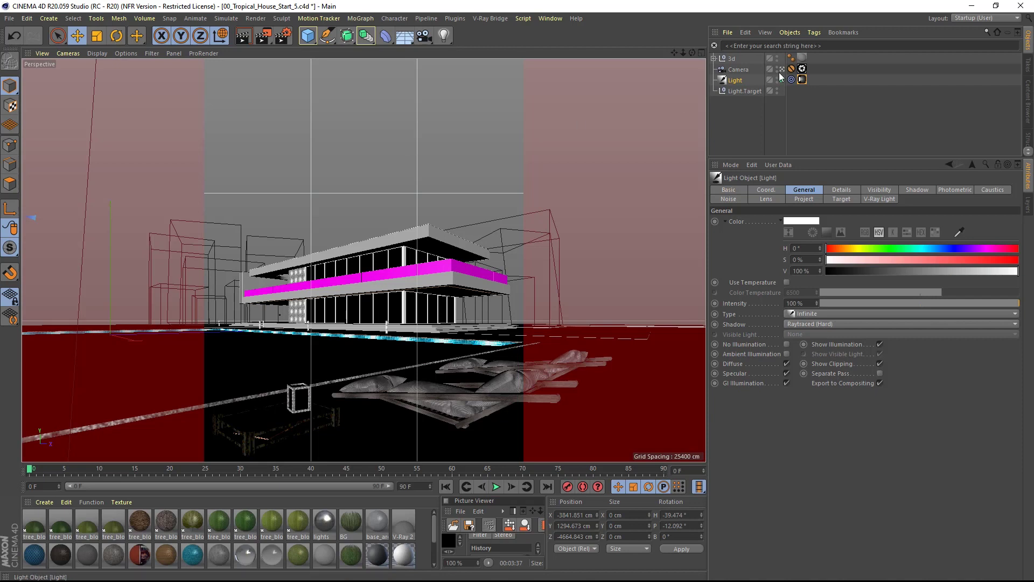
Tint the sun's Filter Color light blue and render to the frame buffer.
{"action": "left_click", "coordinate": [802, 79]}
{"action": "left_click", "coordinate": [835, 365]}
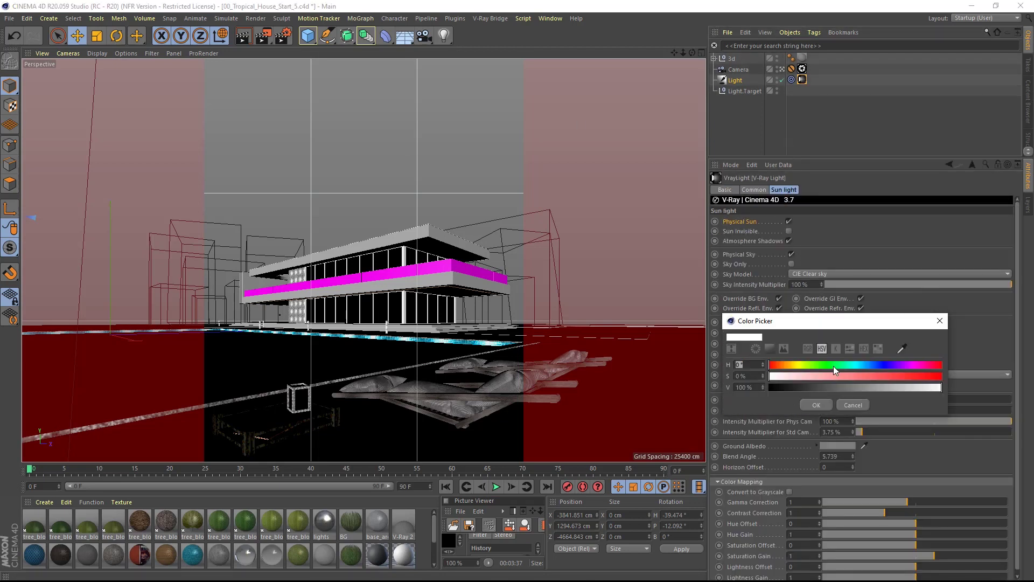
{"action": "mouse_move", "coordinate": [845, 365]}
{"action": "left_mouse_down"}
{"action": "mouse_move", "coordinate": [864, 364]}
{"action": "mouse_move", "coordinate": [834, 376]}
{"action": "left_mouse_up"}
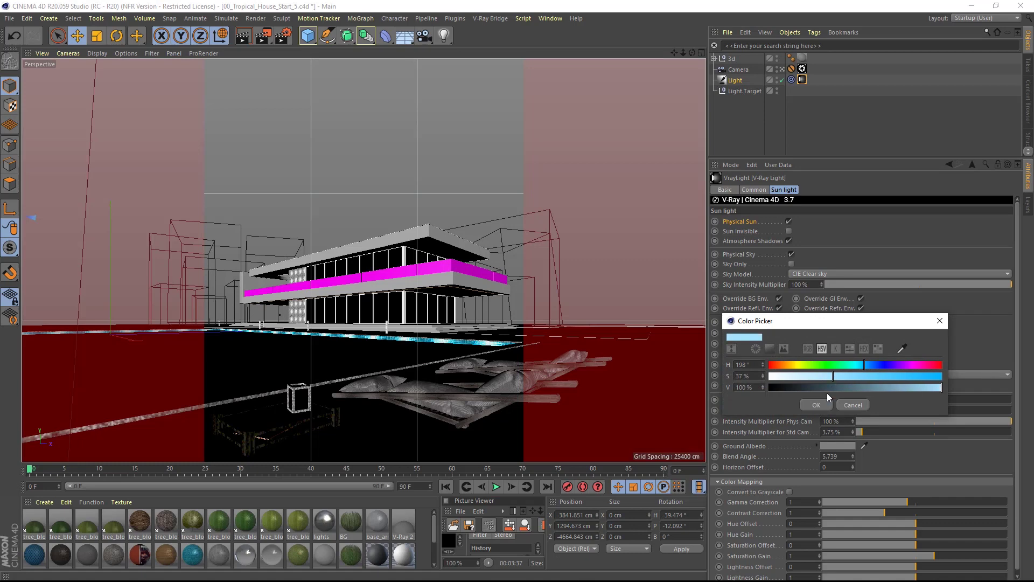
{"action": "left_click", "coordinate": [816, 405]}
{"action": "key", "text": "shift+r"}
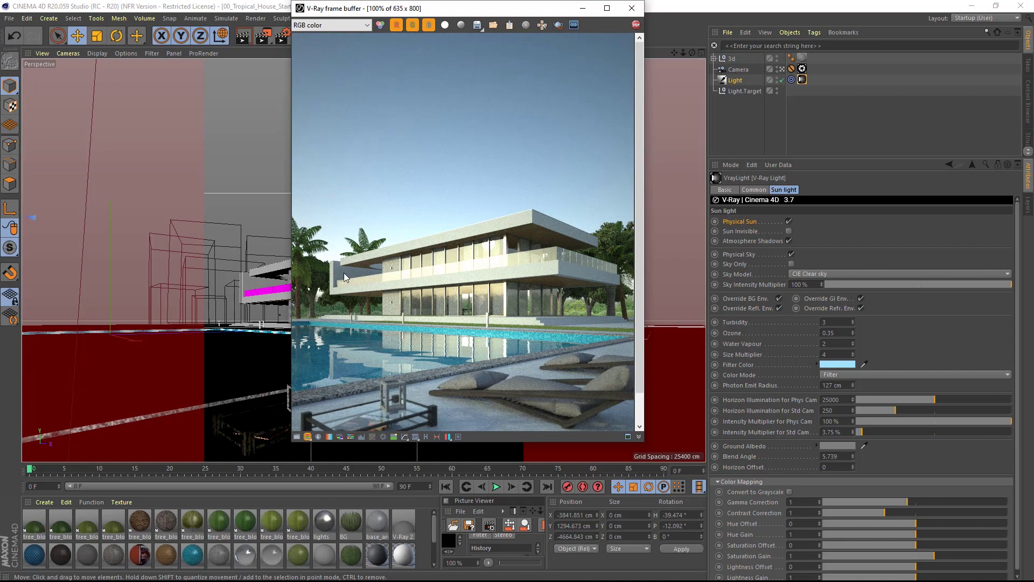
Set sun Turbidity to 8 and shift the Filter Color to a warmer yellow.
{"action": "left_click", "coordinate": [829, 322]}
{"action": "type", "text": "8"}
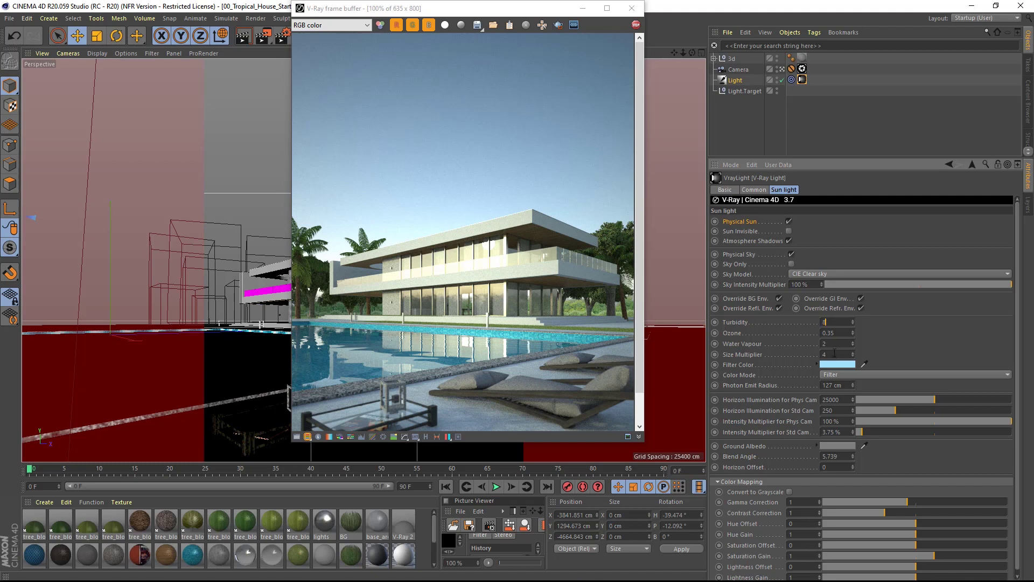
{"action": "left_click", "coordinate": [837, 364]}
{"action": "left_click_drag", "start_coordinate": [869, 365], "coordinate": [795, 364]}
{"action": "left_click", "coordinate": [823, 405]}
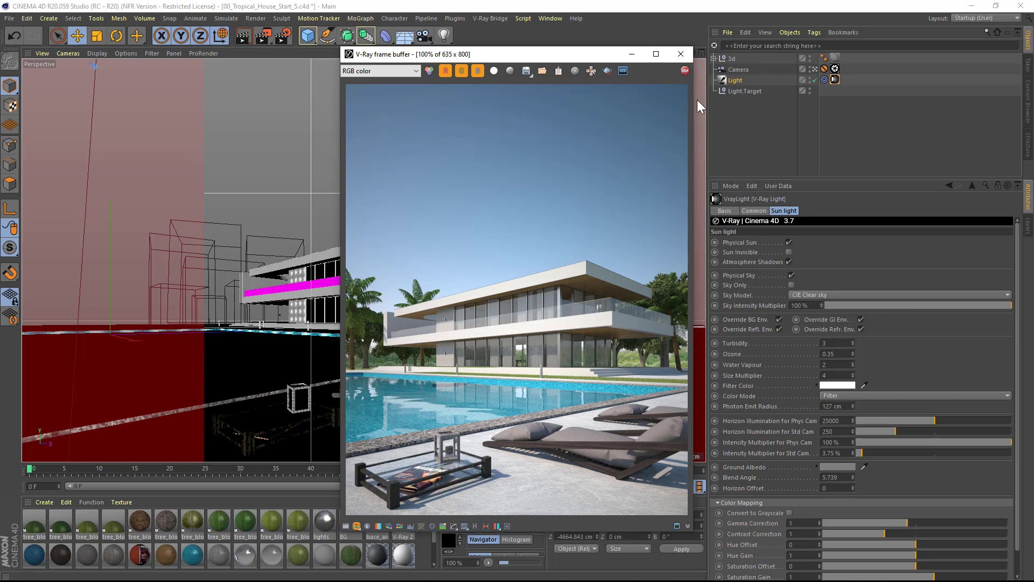
Close the frame buffer and stop the running render.
{"action": "left_click", "coordinate": [681, 54]}
{"action": "left_click", "coordinate": [491, 524]}
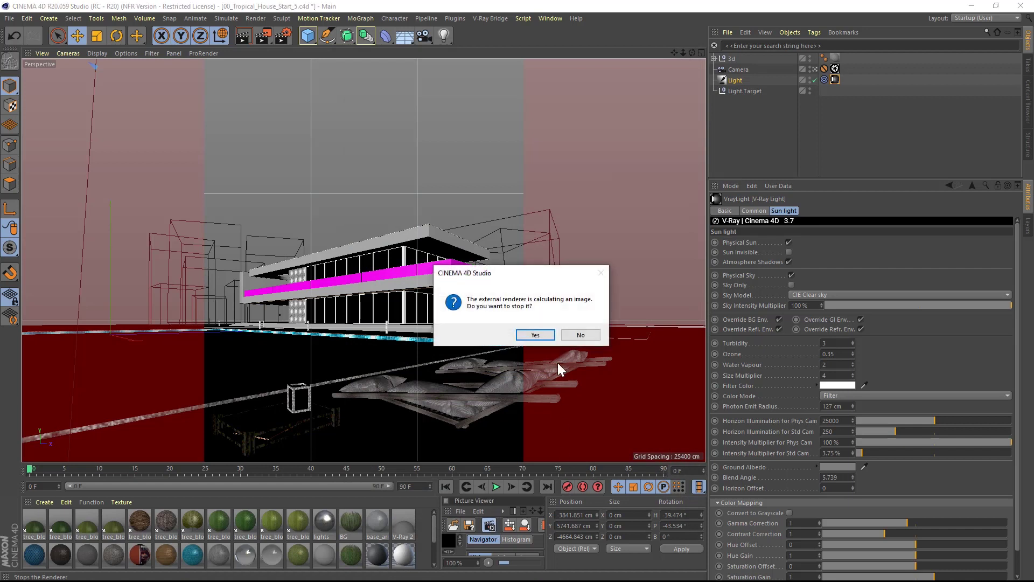
{"action": "left_click", "coordinate": [536, 335]}
Set the physical camera's F-Stop to 4 and shutter speed to 600.
{"action": "left_click", "coordinate": [834, 69]}
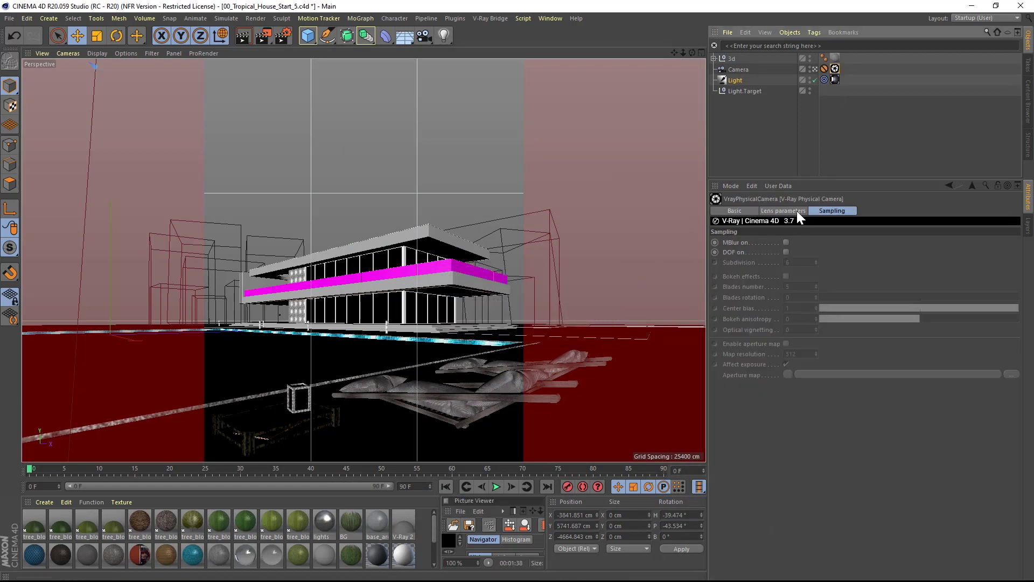
{"action": "left_click", "coordinate": [797, 211]}
{"action": "double_click", "coordinate": [829, 500]}
{"action": "type", "text": "4"}
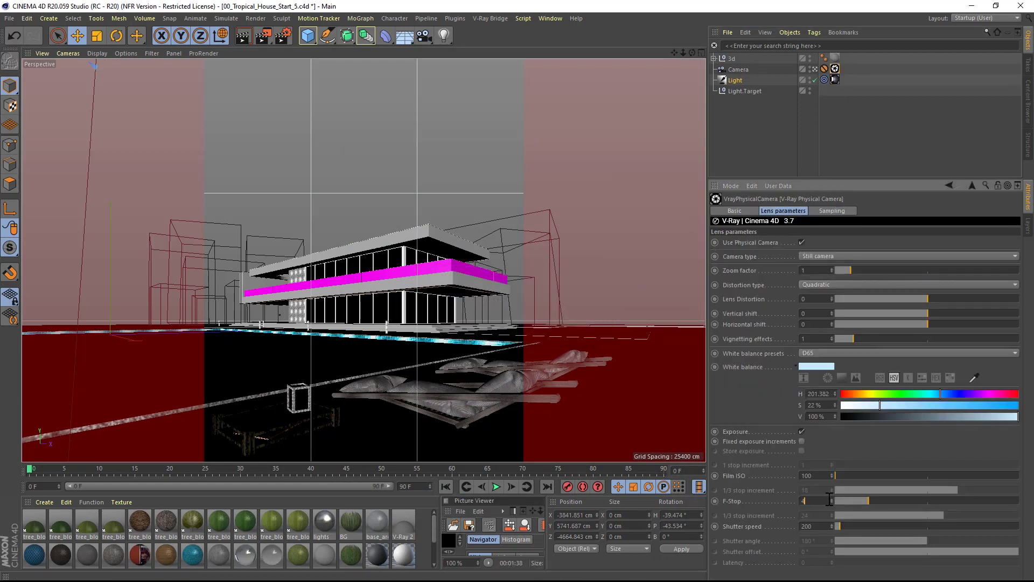
{"action": "double_click", "coordinate": [819, 527]}
{"action": "double_click", "coordinate": [817, 501]}
Turn on depth of field in the camera's Sampling settings and render again.
{"action": "middle_click", "coordinate": [501, 276]}
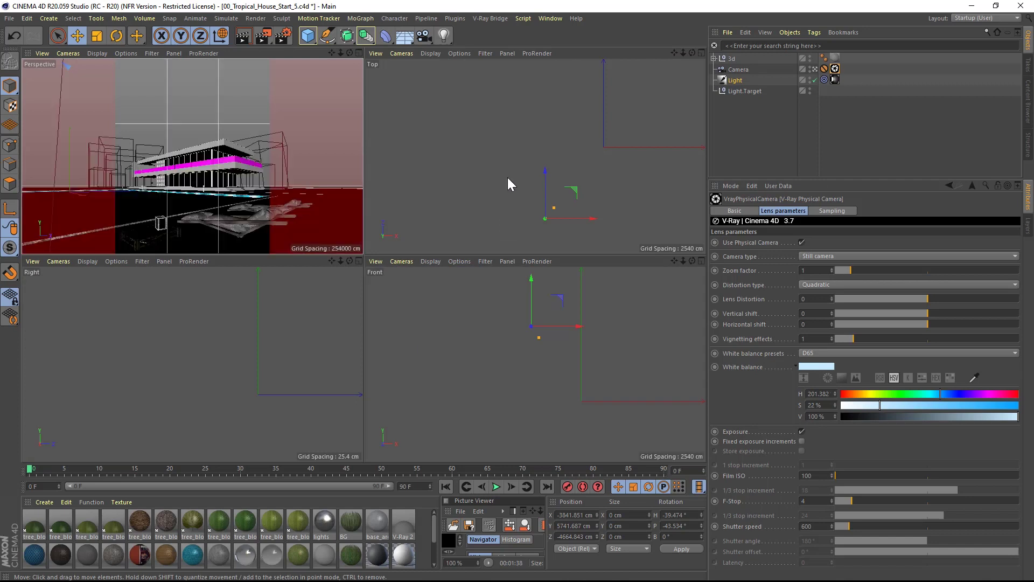
{"action": "middle_click", "coordinate": [508, 177]}
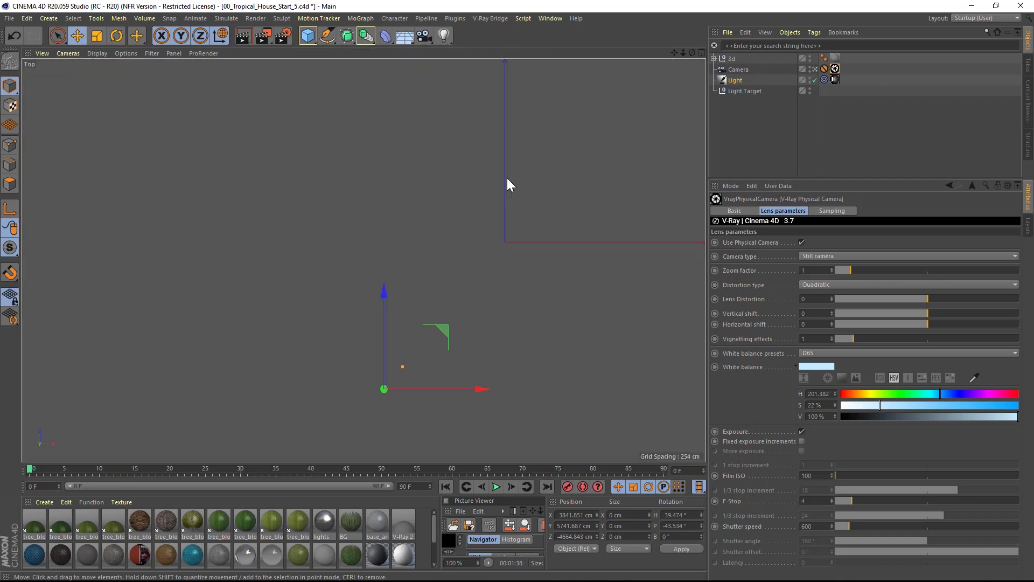
{"action": "left_click", "coordinate": [738, 70]}
{"action": "scroll", "coordinate": [561, 156], "scroll_direction": "up", "scroll_amount": 10}
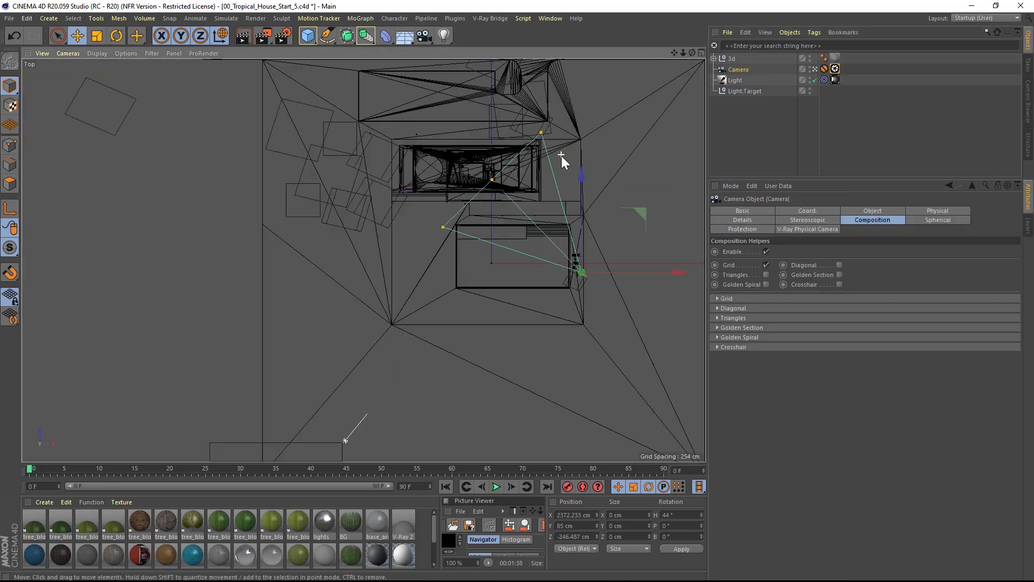
{"action": "scroll", "coordinate": [466, 202], "scroll_direction": "down", "scroll_amount": 5}
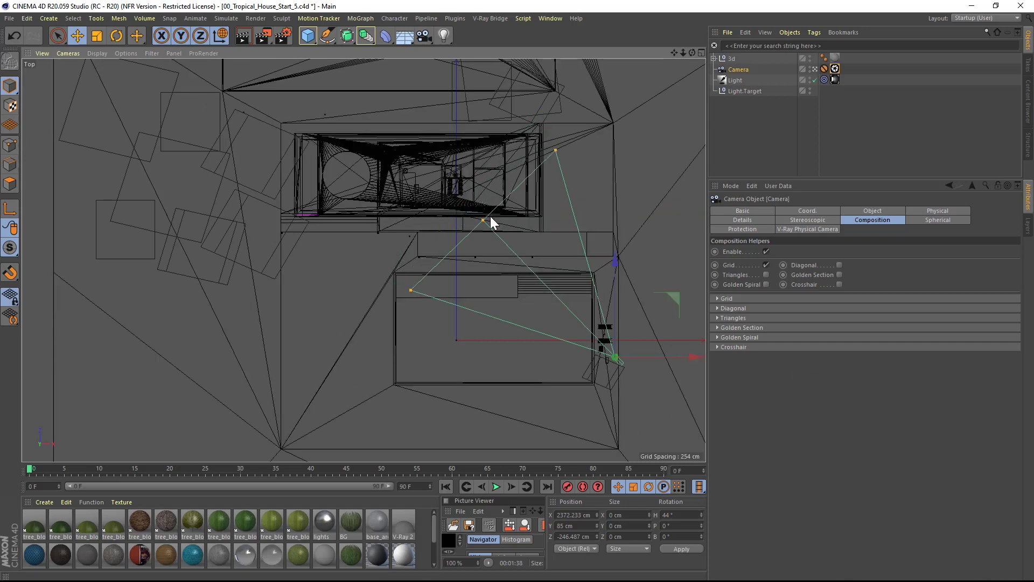
{"action": "left_click", "coordinate": [835, 69]}
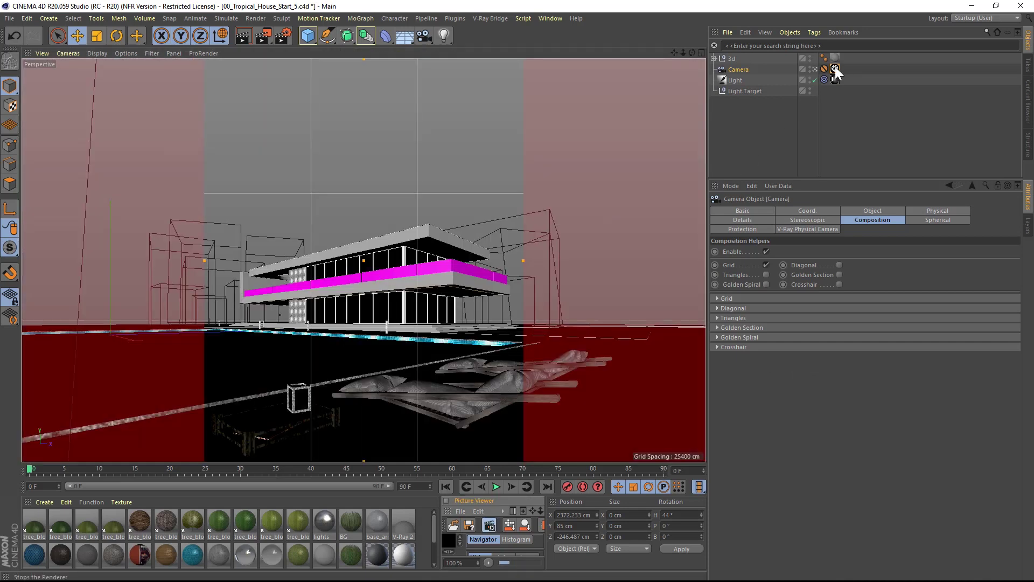
{"action": "left_click", "coordinate": [835, 69]}
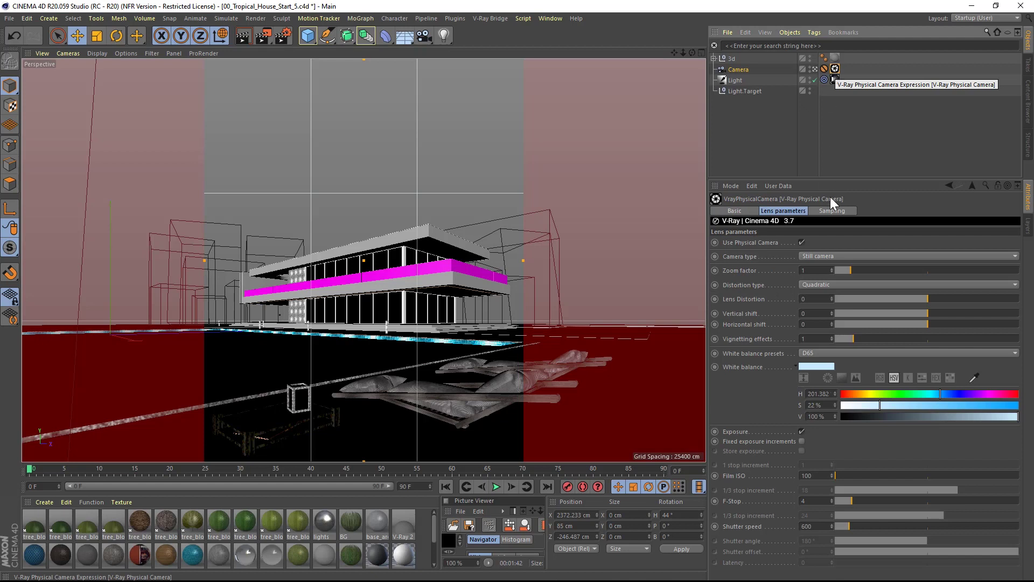
{"action": "left_click", "coordinate": [833, 210]}
{"action": "left_click", "coordinate": [785, 251]}
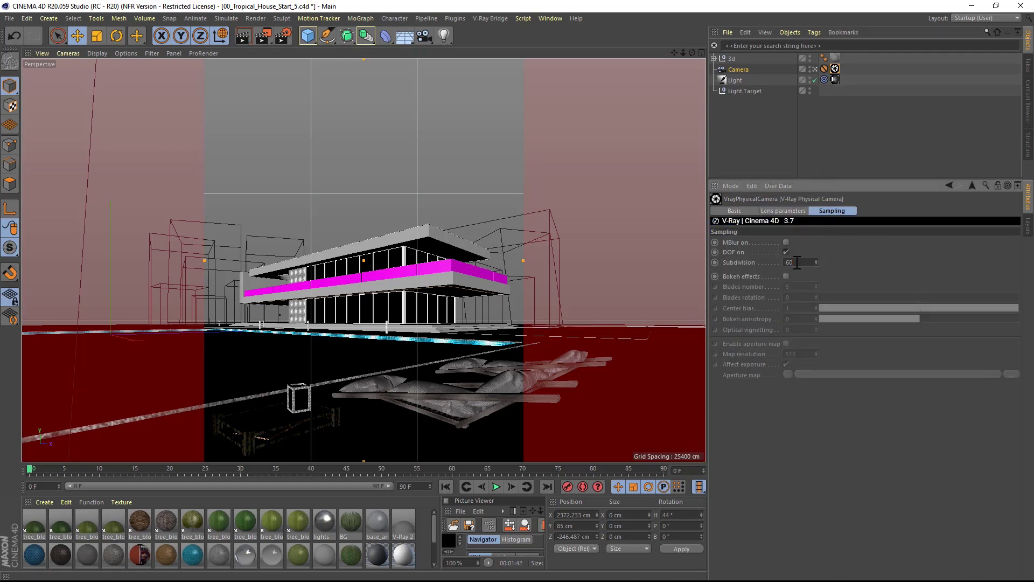
{"action": "left_click", "coordinate": [263, 34]}
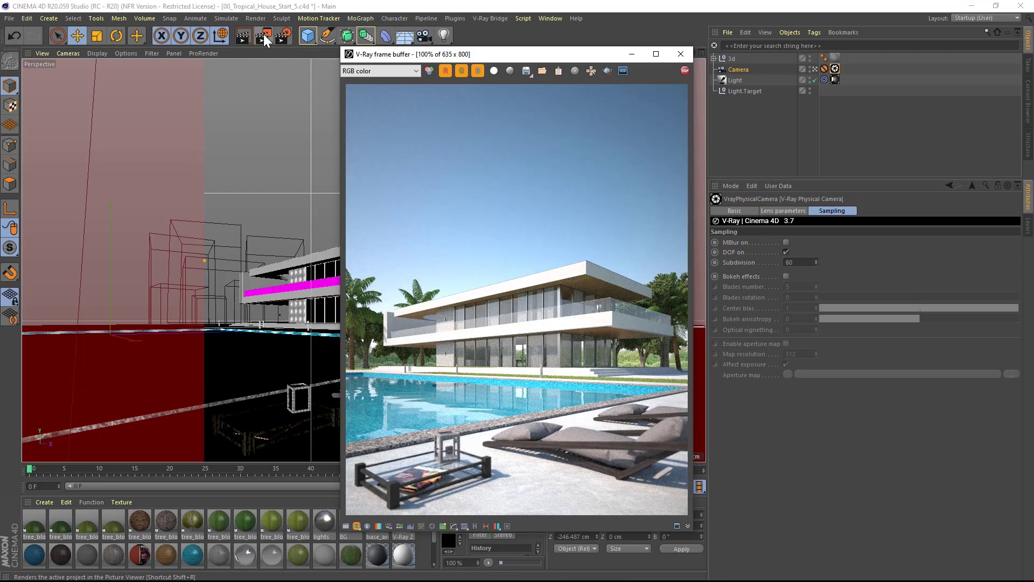
Enable the Exposure correction with Highlight Burn 0.90 and Contrast 0.05.
{"action": "left_click", "coordinate": [345, 526]}
{"action": "left_click", "coordinate": [702, 84]}
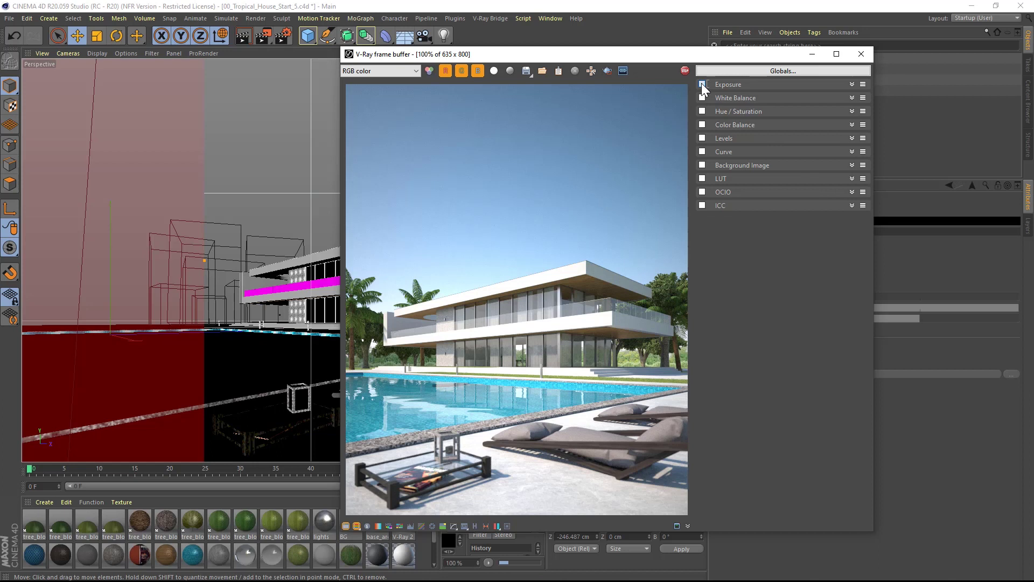
{"action": "left_click", "coordinate": [852, 85]}
{"action": "left_click_drag", "start_coordinate": [844, 130], "coordinate": [830, 128]}
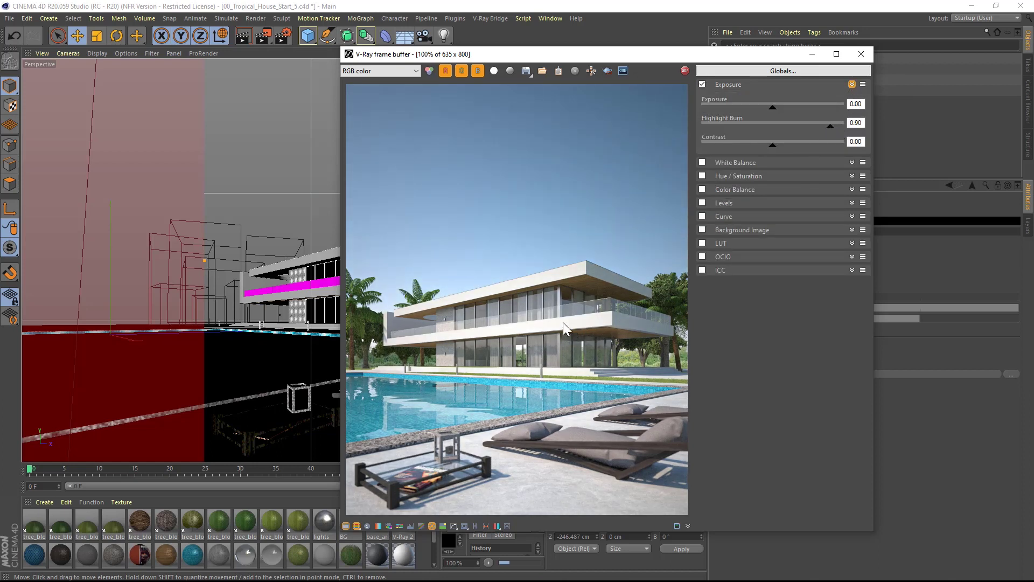
{"action": "left_click", "coordinate": [773, 146]}
{"action": "left_click", "coordinate": [776, 145]}
Enable the Curve correction and gently reshape the tone curve.
{"action": "left_click", "coordinate": [852, 216]}
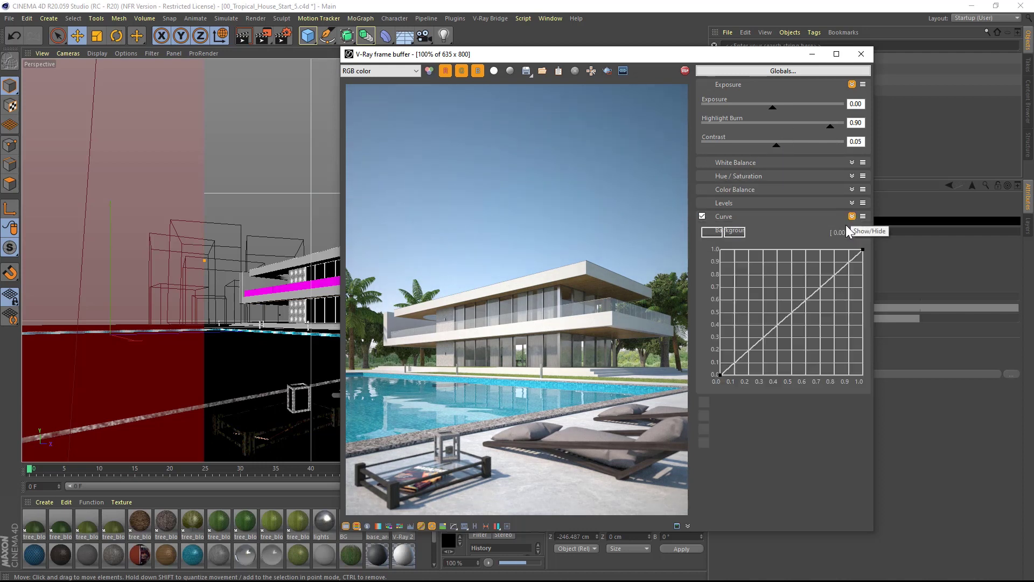
{"action": "left_click_drag", "start_coordinate": [767, 332], "coordinate": [769, 339]}
{"action": "left_click", "coordinate": [863, 249]}
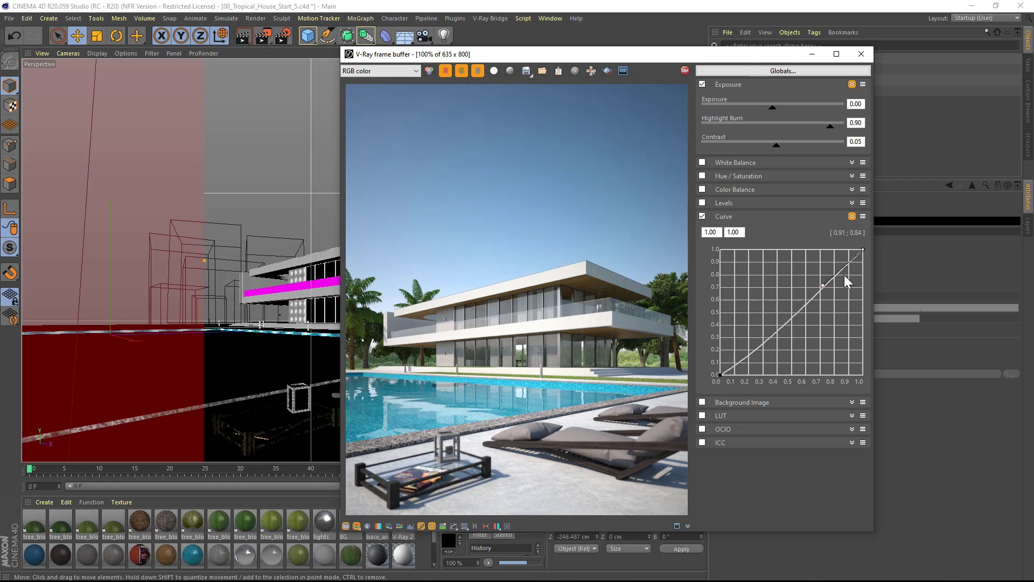
{"action": "left_click_drag", "start_coordinate": [818, 284], "coordinate": [806, 285]}
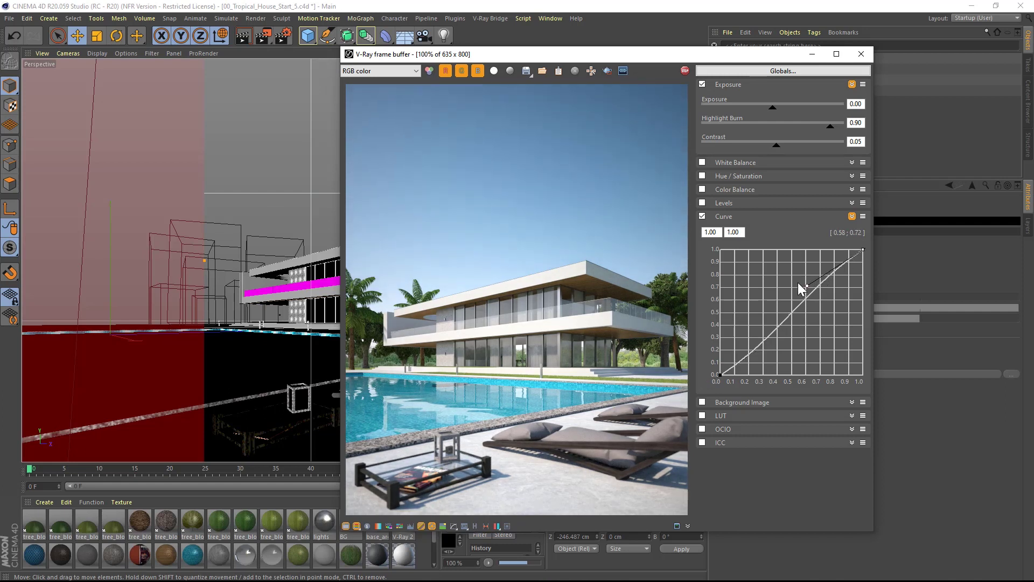
Enable Hue/Saturation and reduce Saturation to -0.10.
{"action": "left_click", "coordinate": [852, 175]}
{"action": "left_click", "coordinate": [702, 175]}
{"action": "left_click_drag", "start_coordinate": [774, 221], "coordinate": [765, 221]}
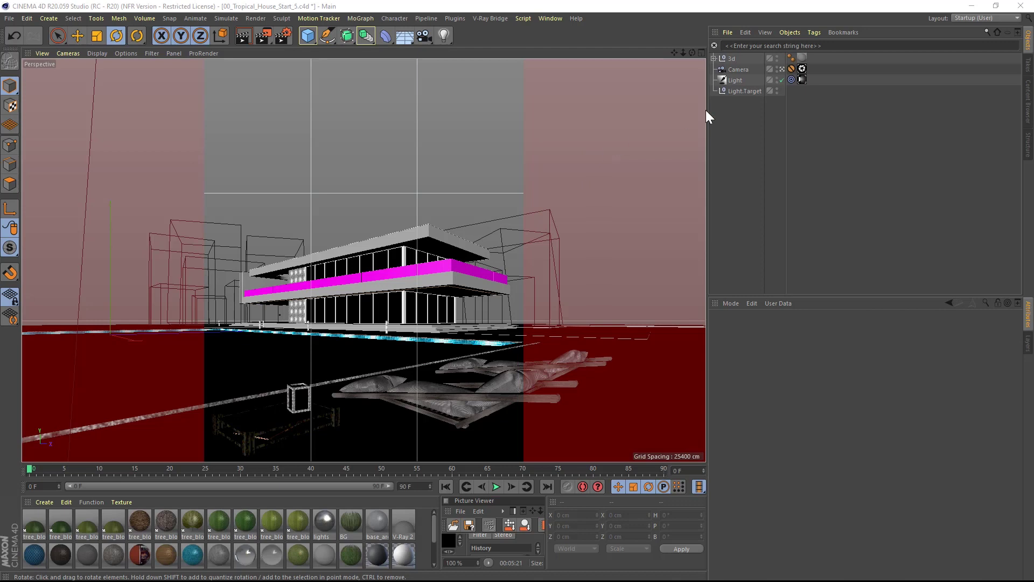
Compare the scene with the existing Light on and off, leaving it disabled.
{"action": "left_click", "coordinate": [780, 80]}
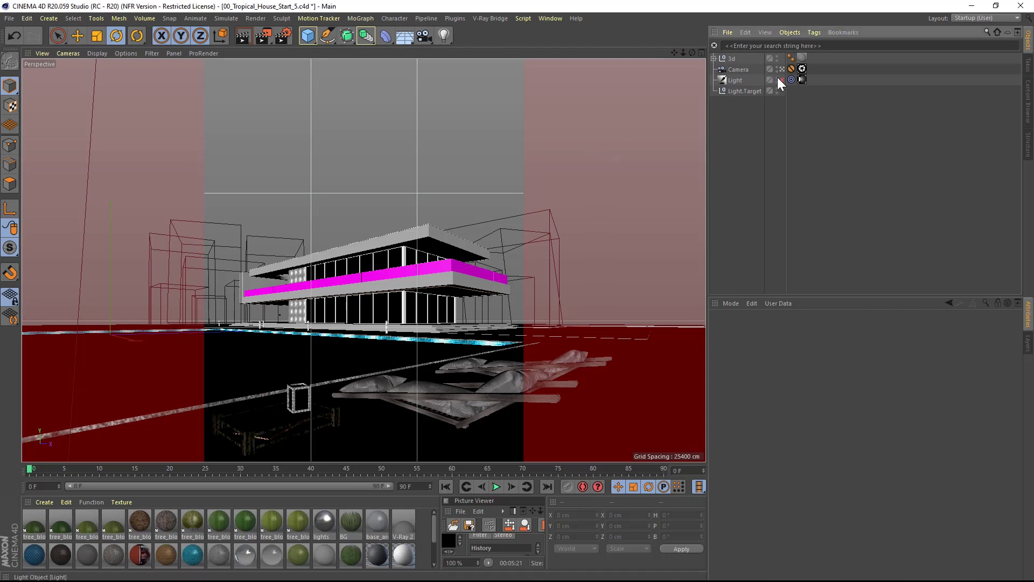
{"action": "left_click", "coordinate": [778, 77]}
{"action": "left_click", "coordinate": [777, 79]}
{"action": "left_click", "coordinate": [777, 82]}
{"action": "left_click", "coordinate": [776, 82]}
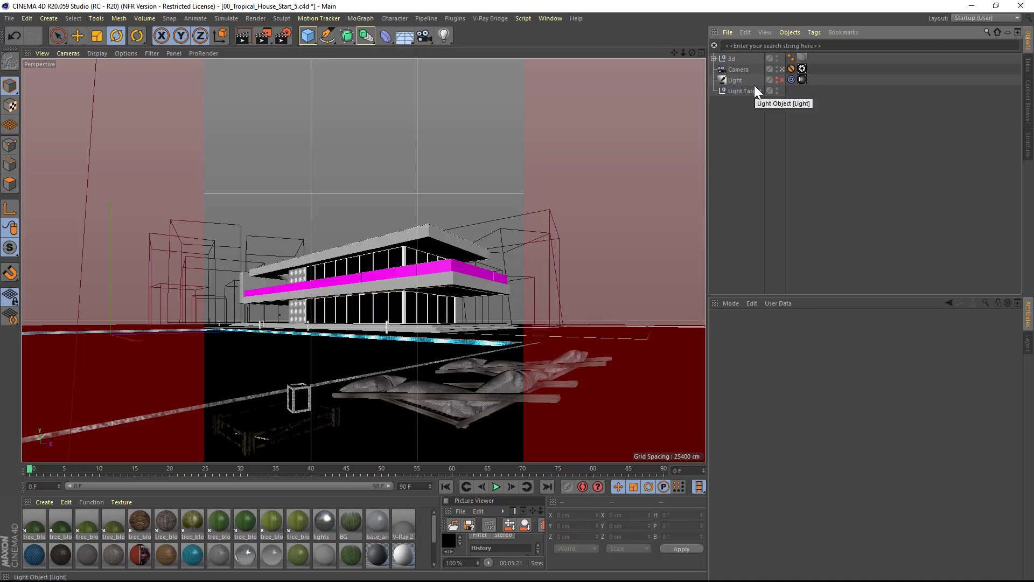
Add a V-Ray Area Dome Light and move Light.1 to the bottom of the object list.
{"action": "left_click", "coordinate": [488, 18]}
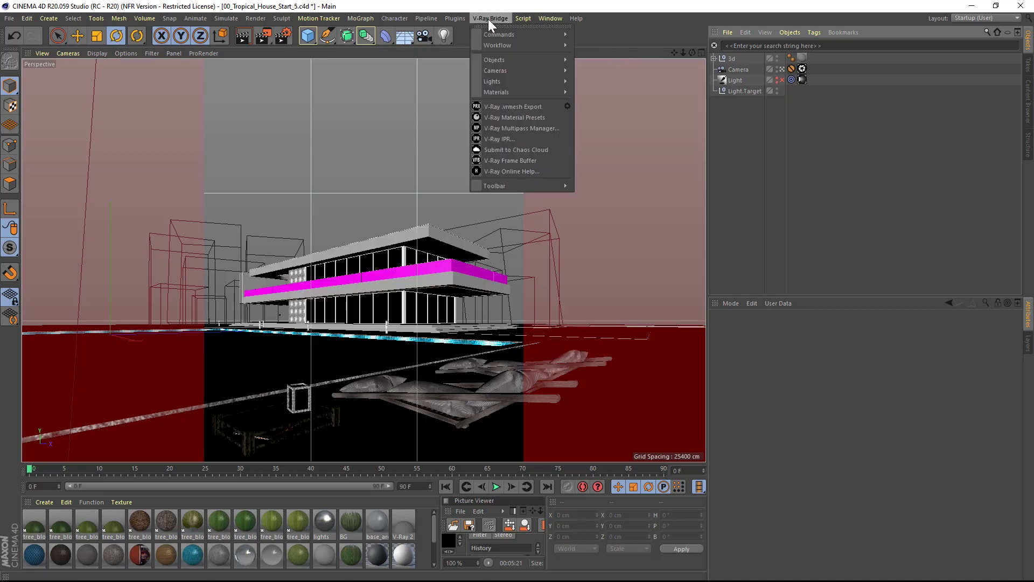
{"action": "mouse_move", "coordinate": [509, 81]}
{"action": "left_click", "coordinate": [644, 106]}
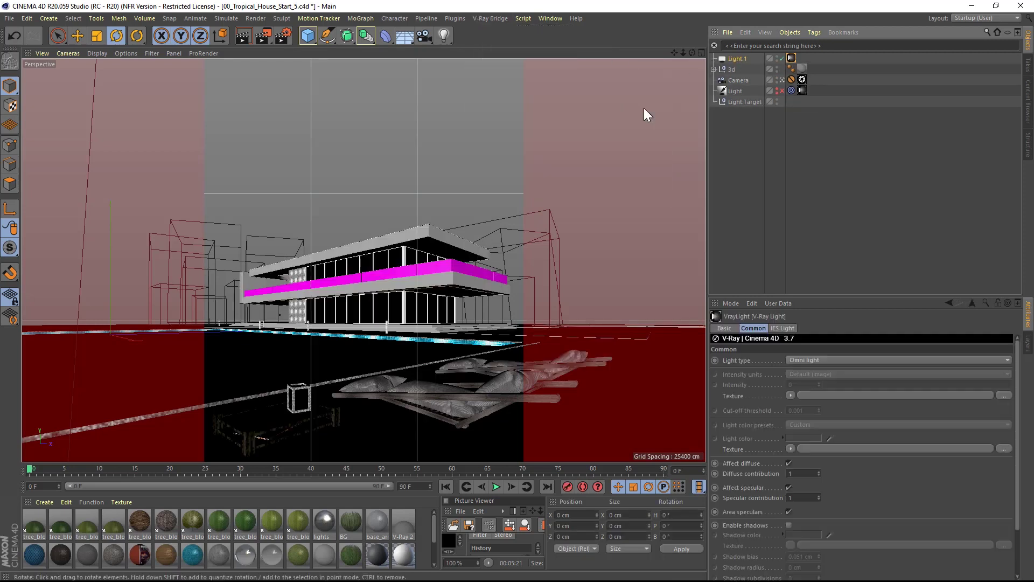
{"action": "left_click_drag", "start_coordinate": [738, 58], "coordinate": [738, 115]}
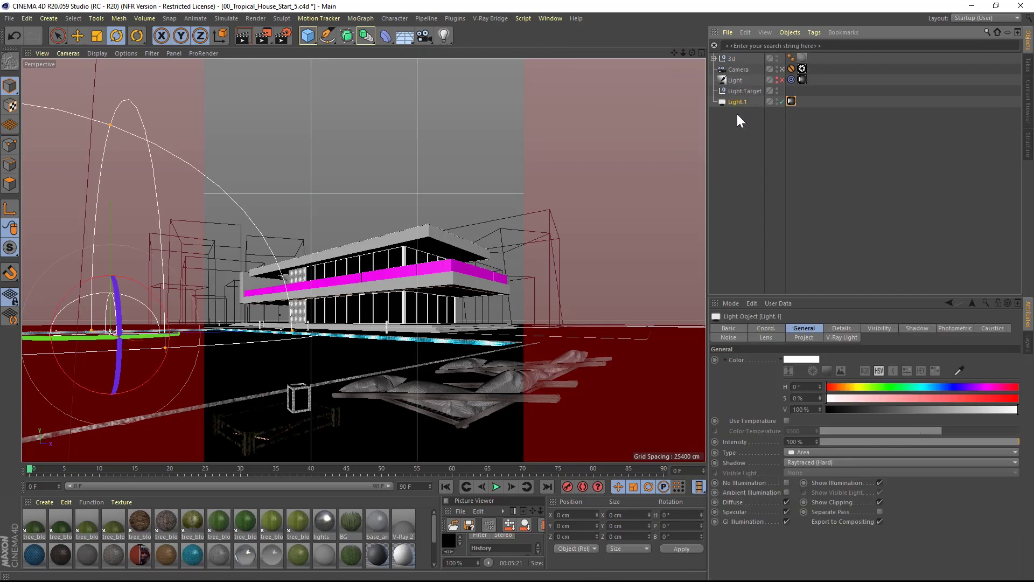
Make the dome light spherical and give it a V-Ray AdvBitmap texture.
{"action": "left_click", "coordinate": [790, 101]}
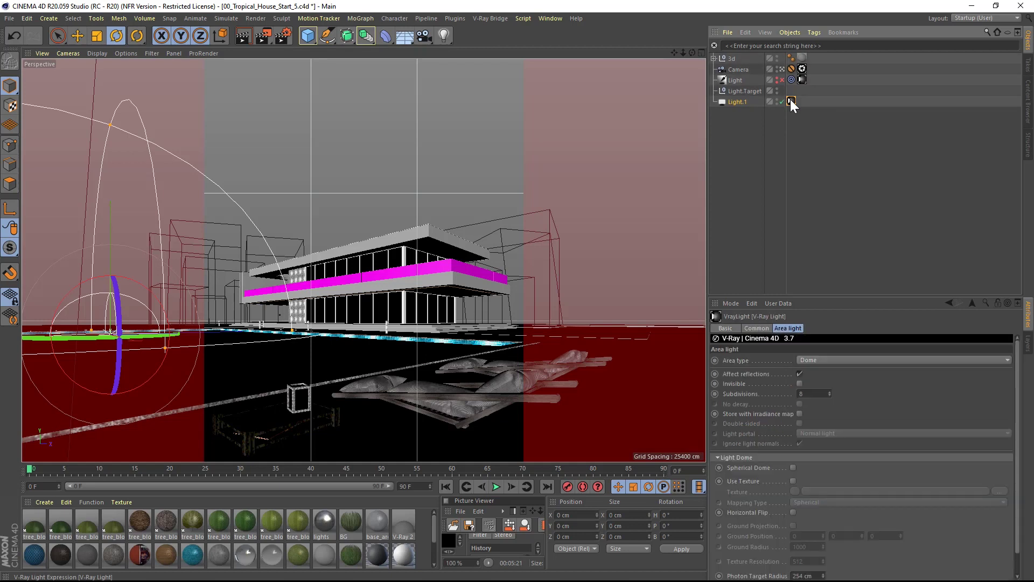
{"action": "left_click", "coordinate": [793, 468]}
{"action": "left_click", "coordinate": [793, 480]}
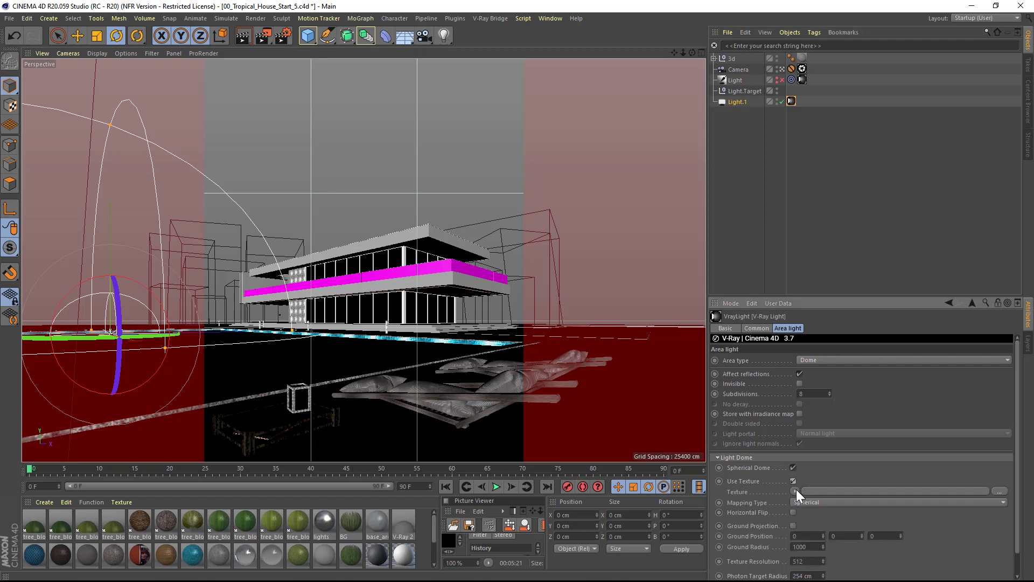
{"action": "left_click", "coordinate": [795, 490]}
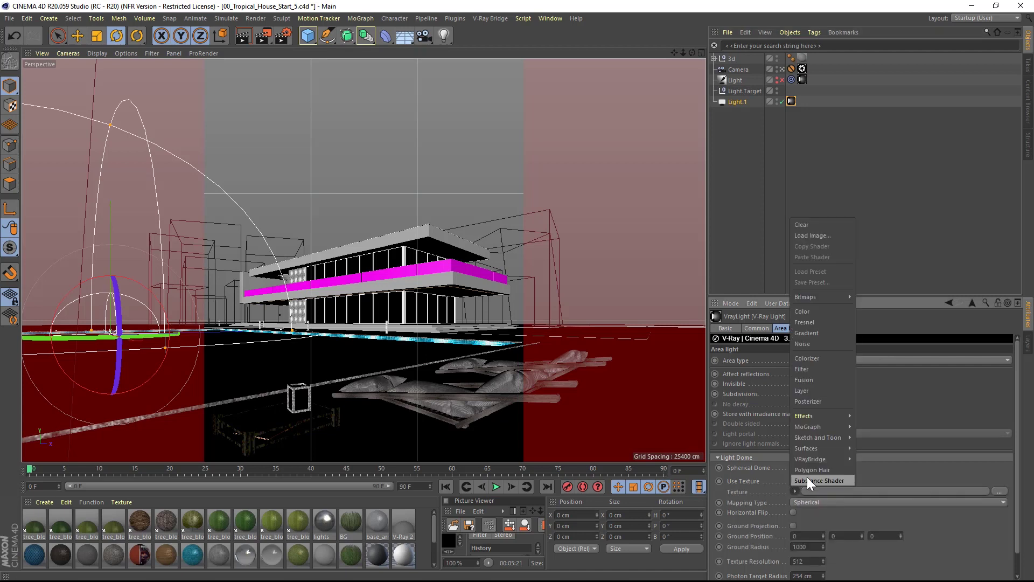
{"action": "mouse_move", "coordinate": [826, 459]}
{"action": "left_click", "coordinate": [886, 403]}
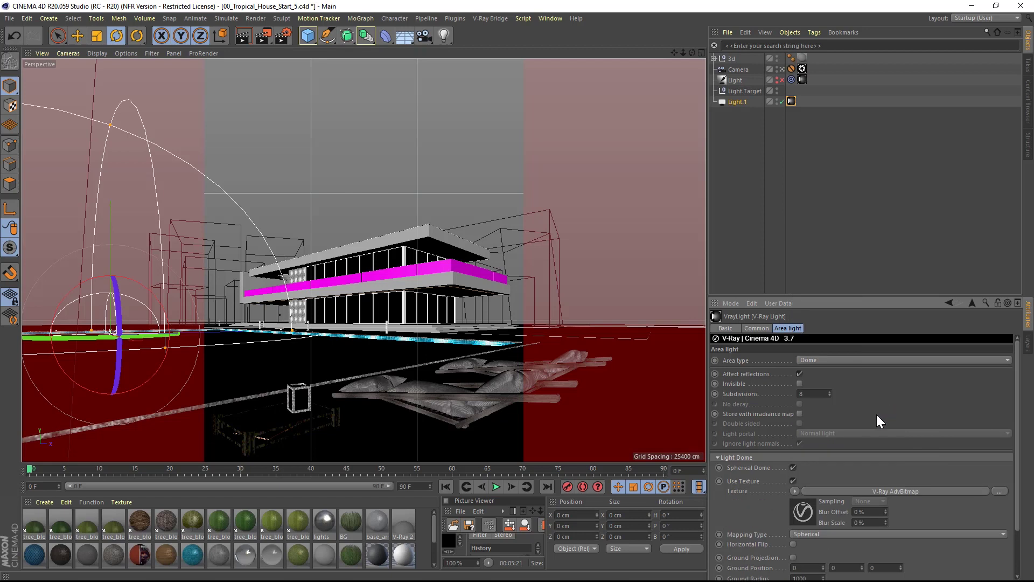
{"action": "left_click", "coordinate": [802, 511]}
{"action": "left_click", "coordinate": [1011, 426]}
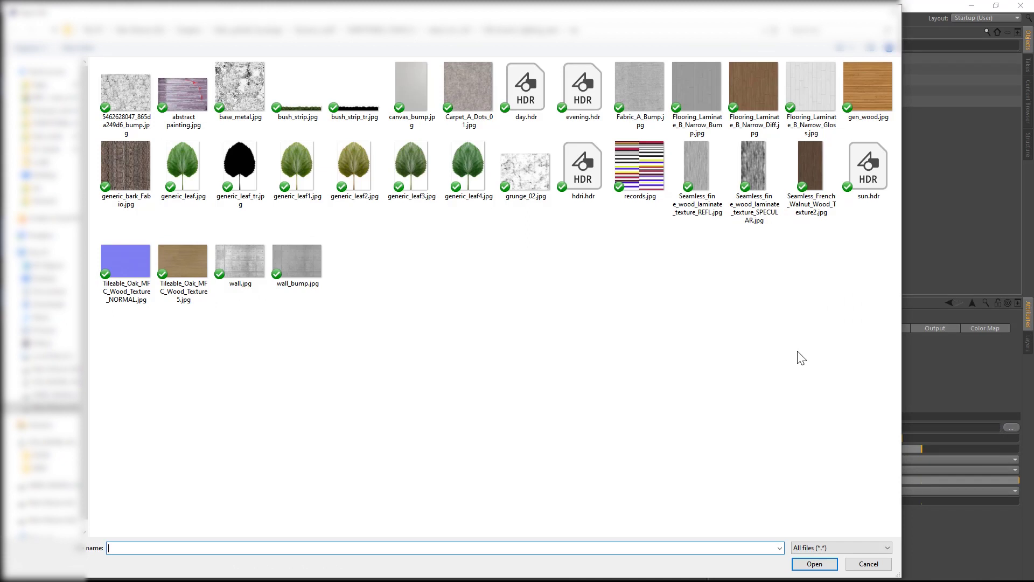
{"action": "left_click", "coordinate": [523, 99]}
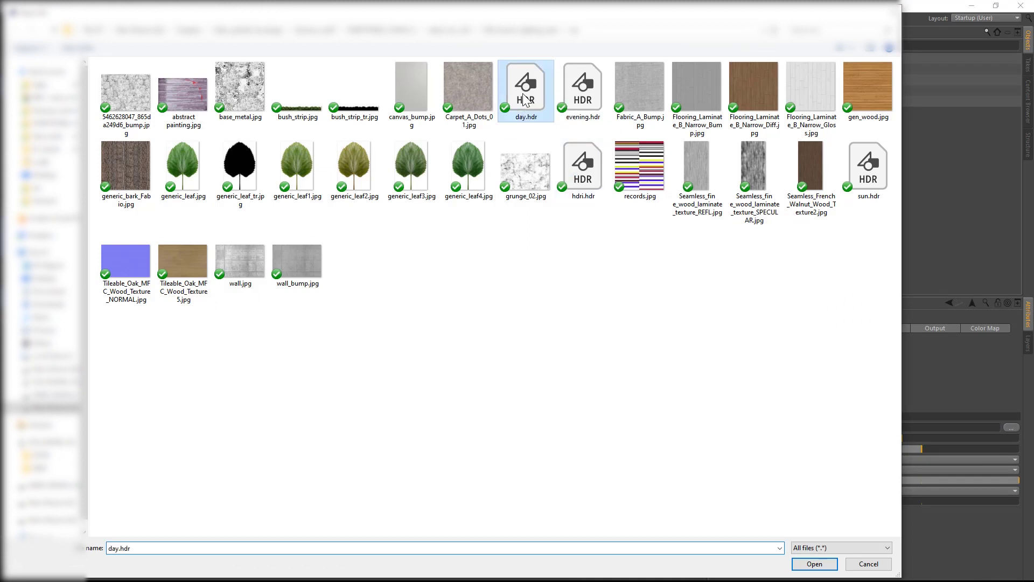
{"action": "left_click", "coordinate": [814, 563]}
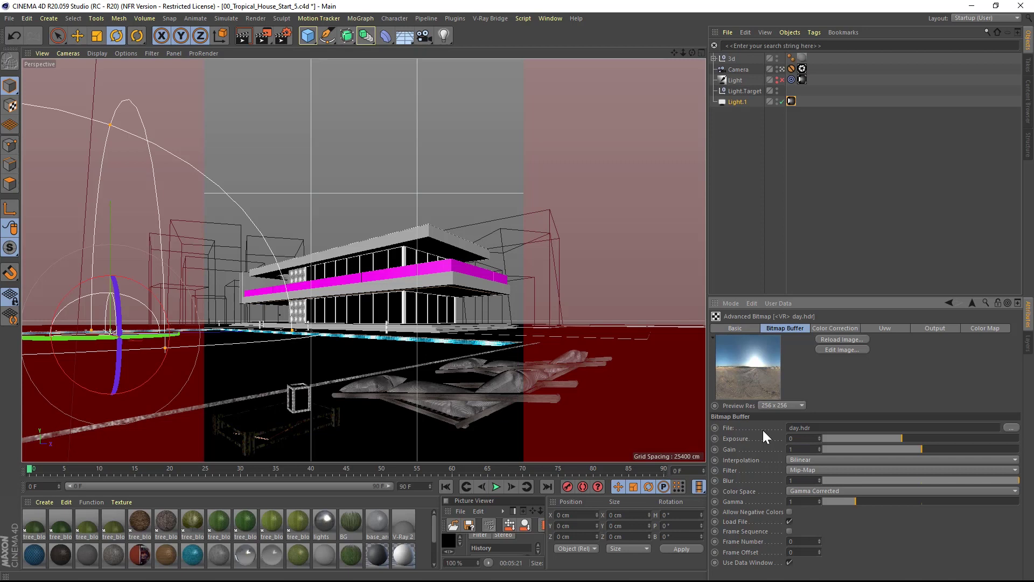
Preview the dome light's sky in the viewport at 2048x2048 with the Domelight Texture View.
{"action": "key", "text": "ctrl+z"}
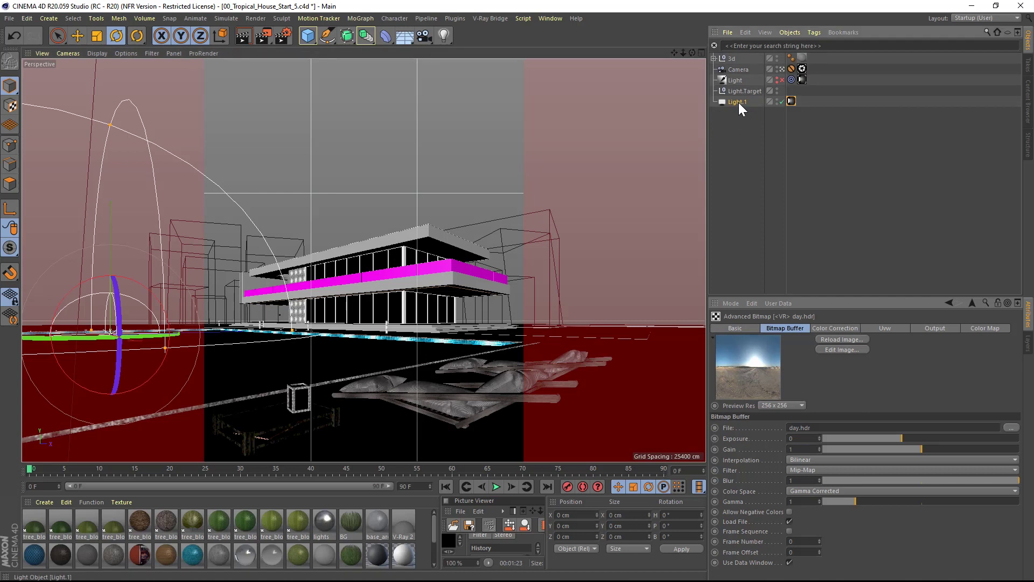
{"action": "key", "text": "ctrl+y"}
{"action": "left_click", "coordinate": [489, 18]}
{"action": "mouse_move", "coordinate": [512, 45]}
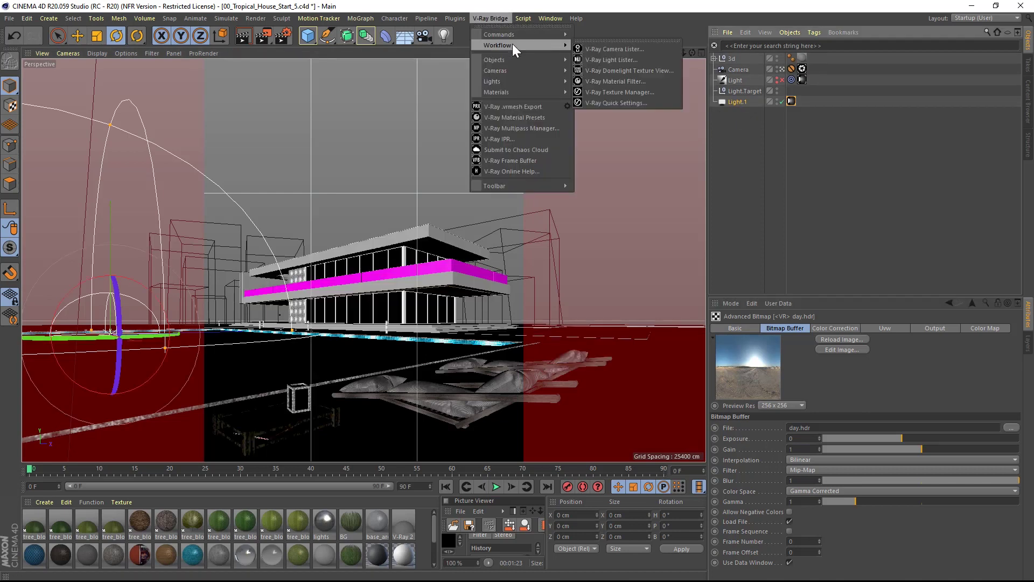
{"action": "left_click", "coordinate": [631, 73]}
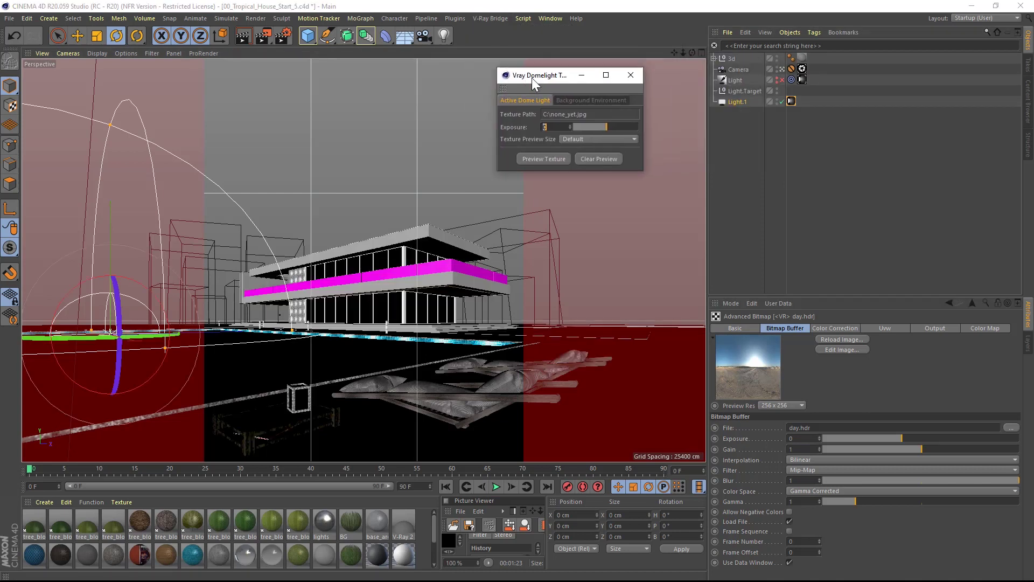
{"action": "left_click", "coordinate": [545, 160]}
{"action": "left_click", "coordinate": [580, 141]}
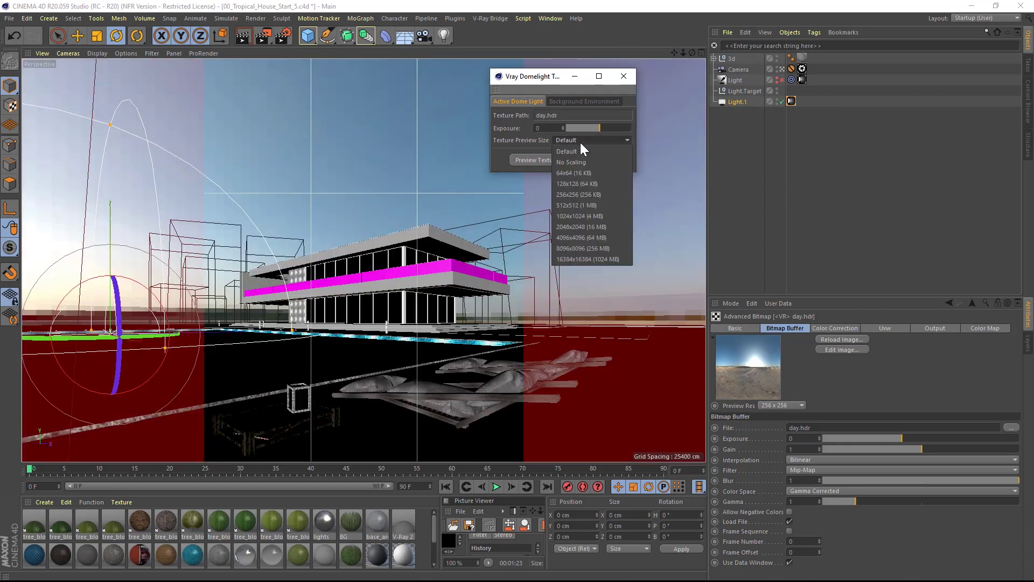
{"action": "left_click", "coordinate": [589, 226]}
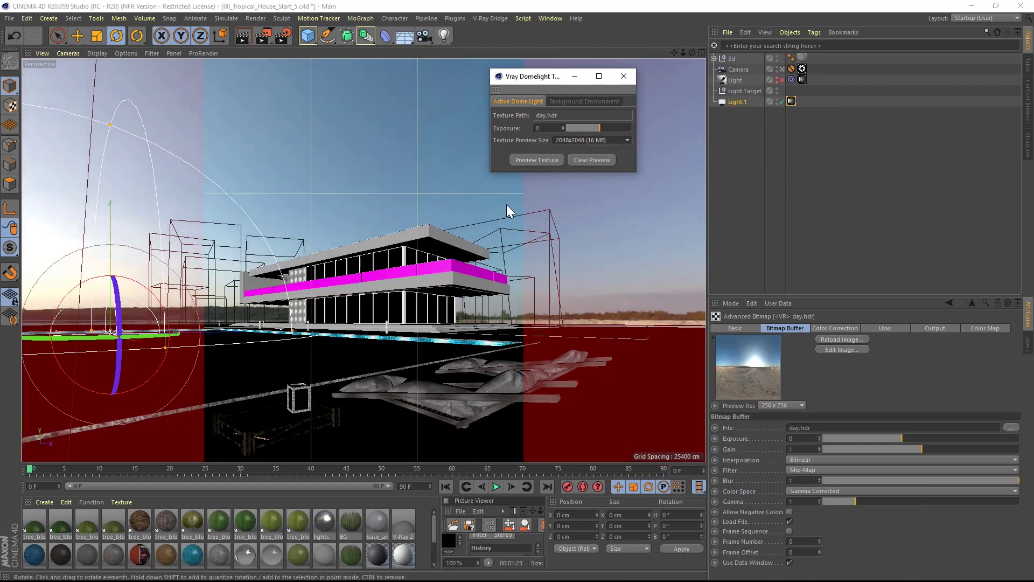
Try rotating the dome light's sky, undo it, and close the preview tool.
{"action": "left_click_drag", "start_coordinate": [533, 76], "coordinate": [782, 141]}
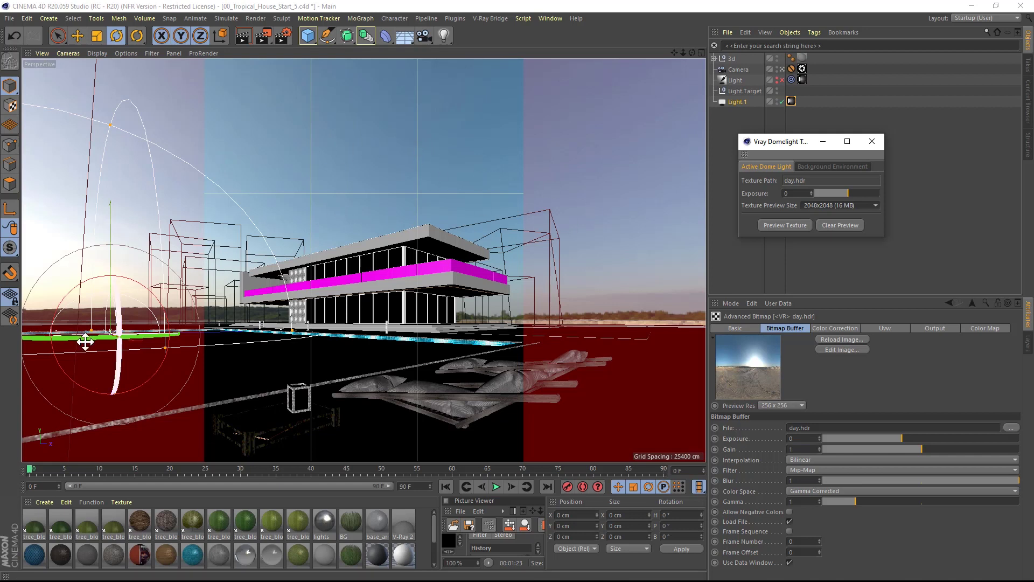
{"action": "left_click_drag", "start_coordinate": [85, 340], "coordinate": [171, 326]}
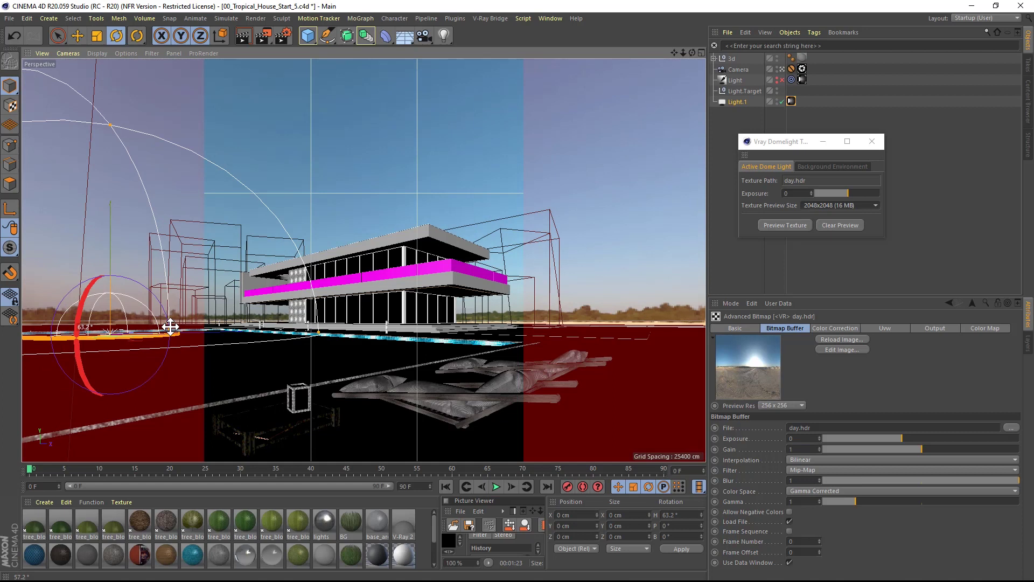
{"action": "key", "text": "ctrl+z"}
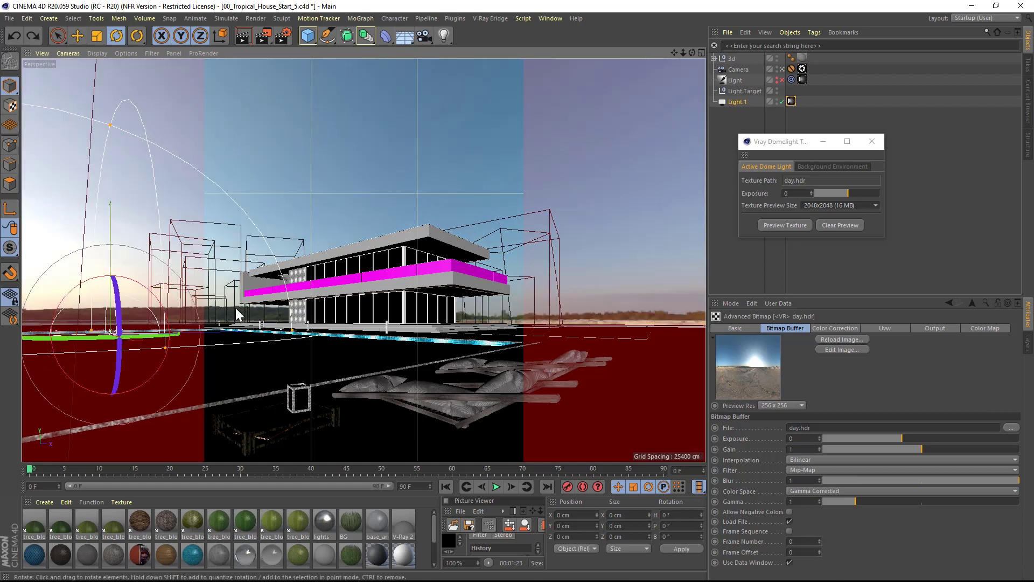
{"action": "left_click", "coordinate": [872, 143]}
Render the scene, then raise the dome light's Intensity to 25.
{"action": "left_click", "coordinate": [264, 36]}
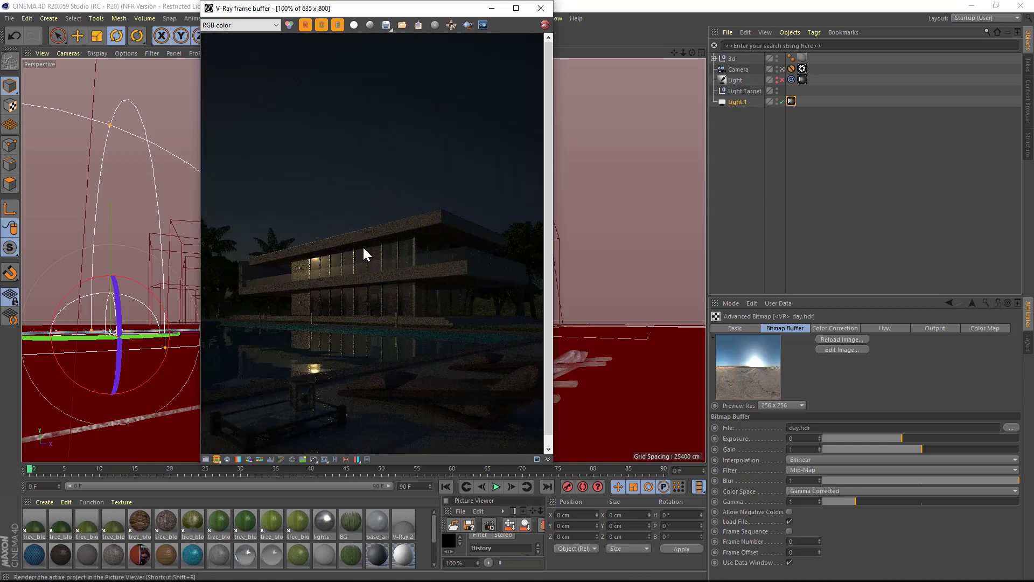
{"action": "left_click", "coordinate": [797, 385]}
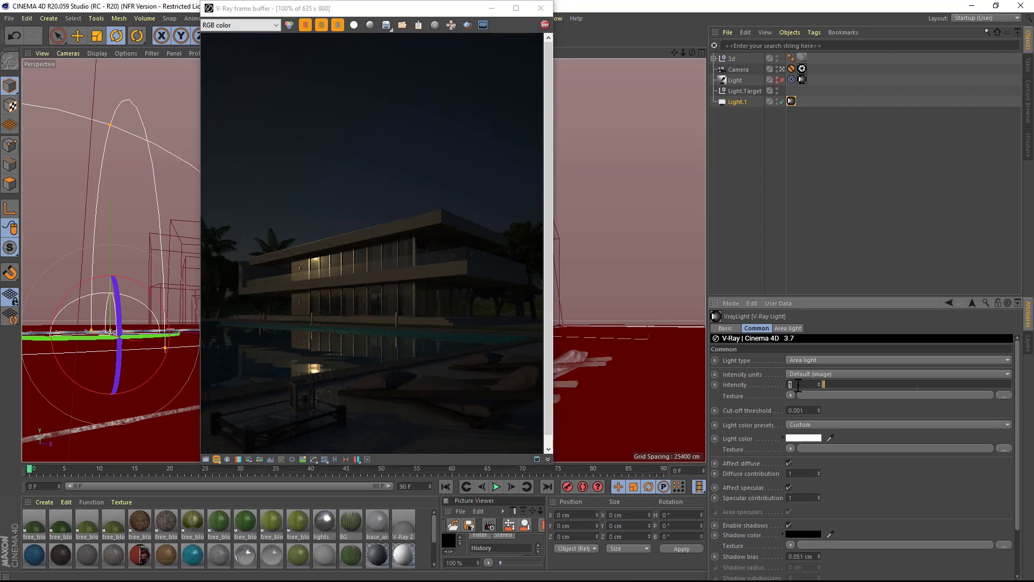
{"action": "type", "text": "25"}
{"action": "key", "text": "Return"}
Restart the render with the brighter dome light, stopping the running one.
{"action": "left_click_drag", "start_coordinate": [415, 7], "coordinate": [419, 87]}
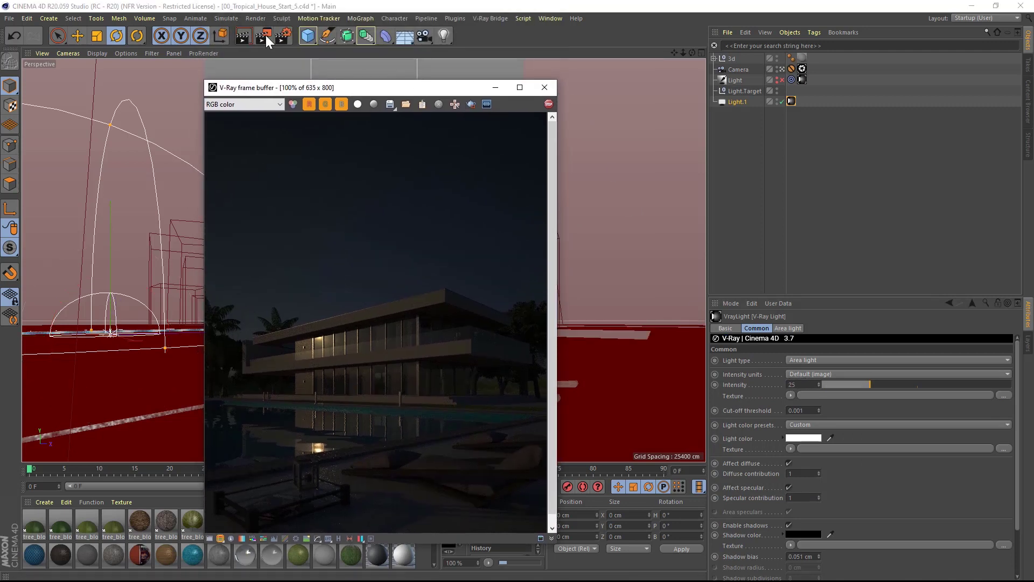
{"action": "left_click", "coordinate": [266, 34]}
{"action": "left_click", "coordinate": [537, 333]}
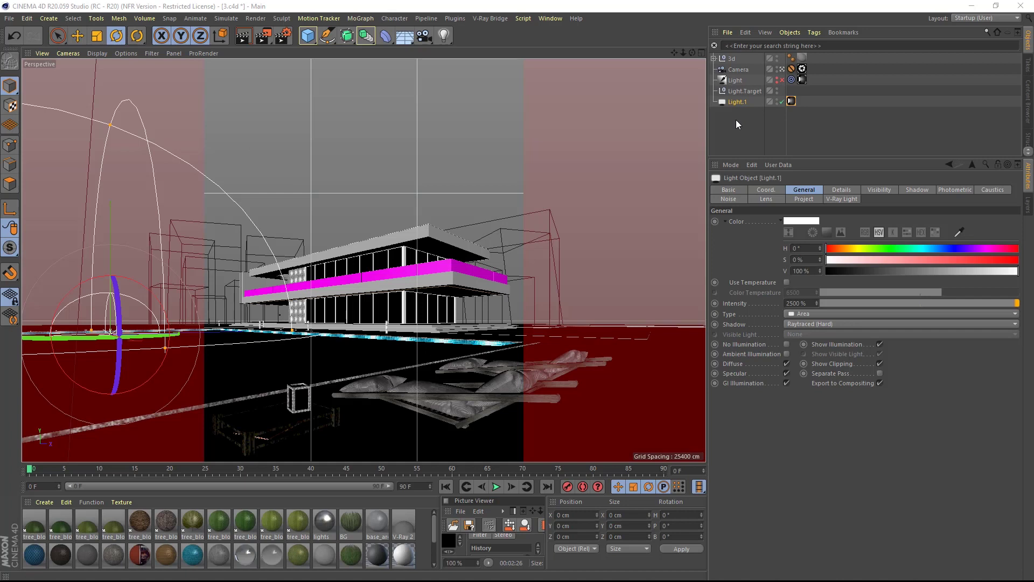
Replace Light.1's dome texture day.hdr with quarry_02_4k.hdr and render the house.
{"action": "left_click", "coordinate": [791, 101]}
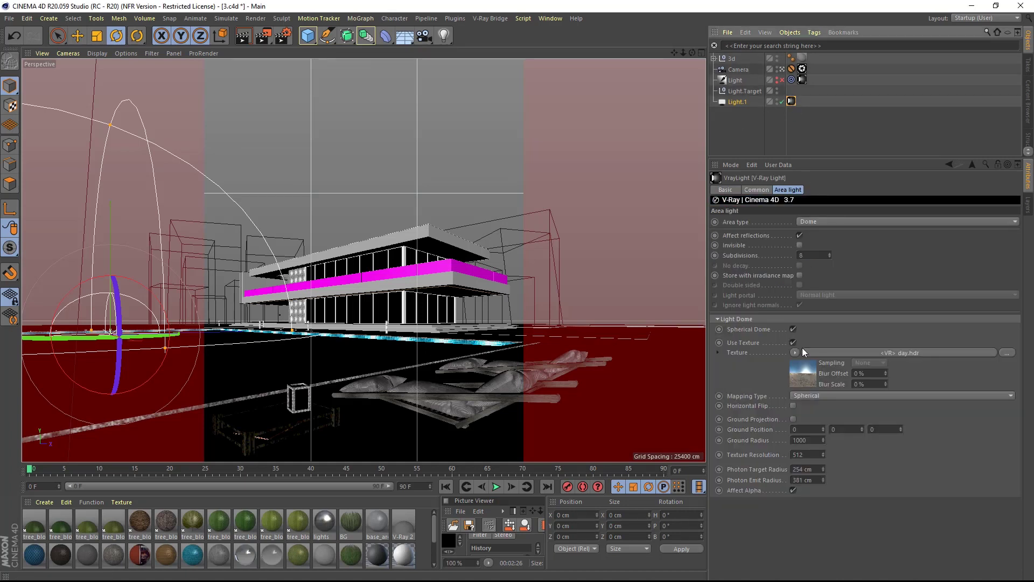
{"action": "left_click", "coordinate": [806, 370]}
{"action": "left_click", "coordinate": [1011, 289]}
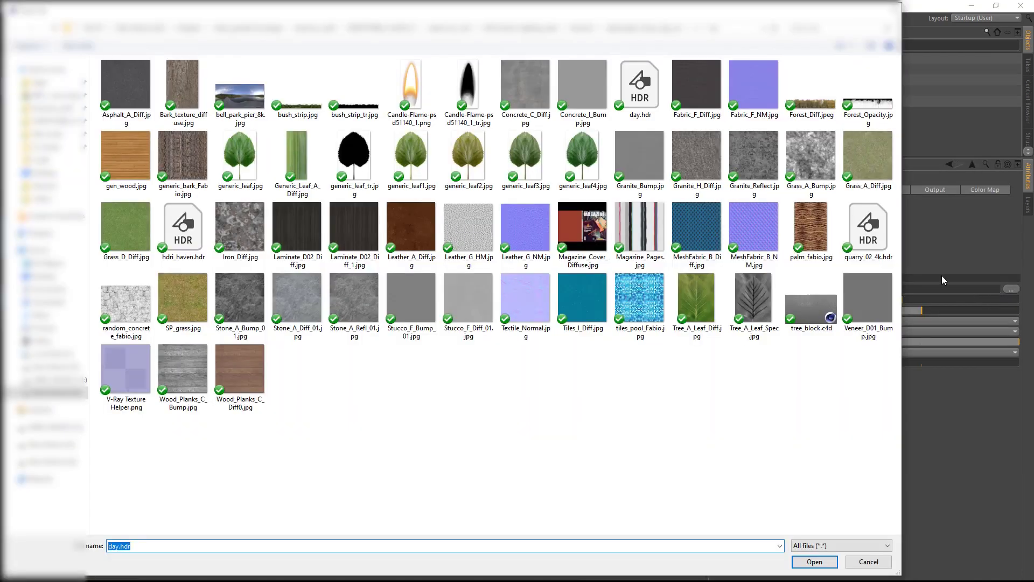
{"action": "left_click", "coordinate": [866, 237]}
{"action": "left_click", "coordinate": [814, 561]}
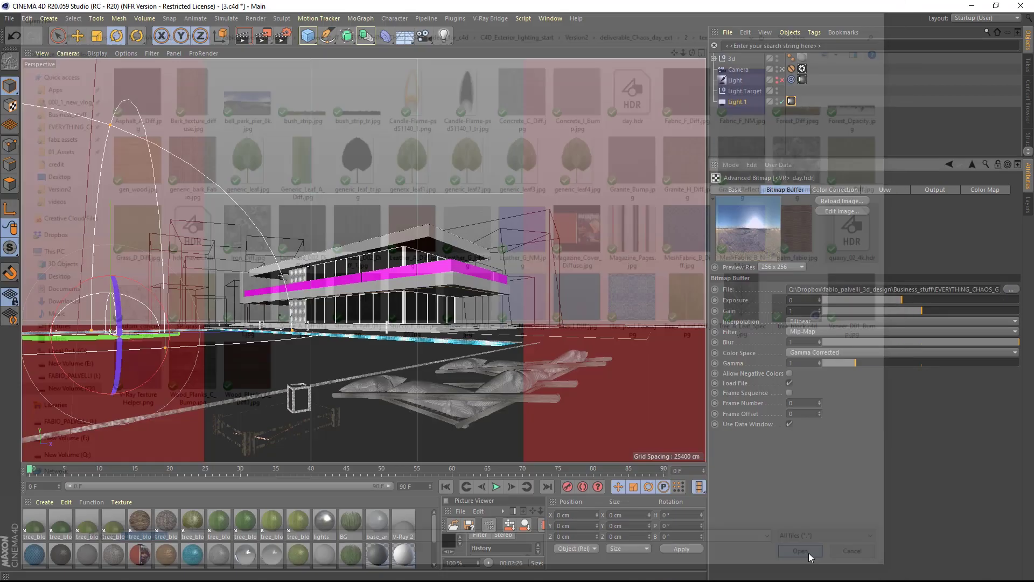
{"action": "key", "text": "shift+r"}
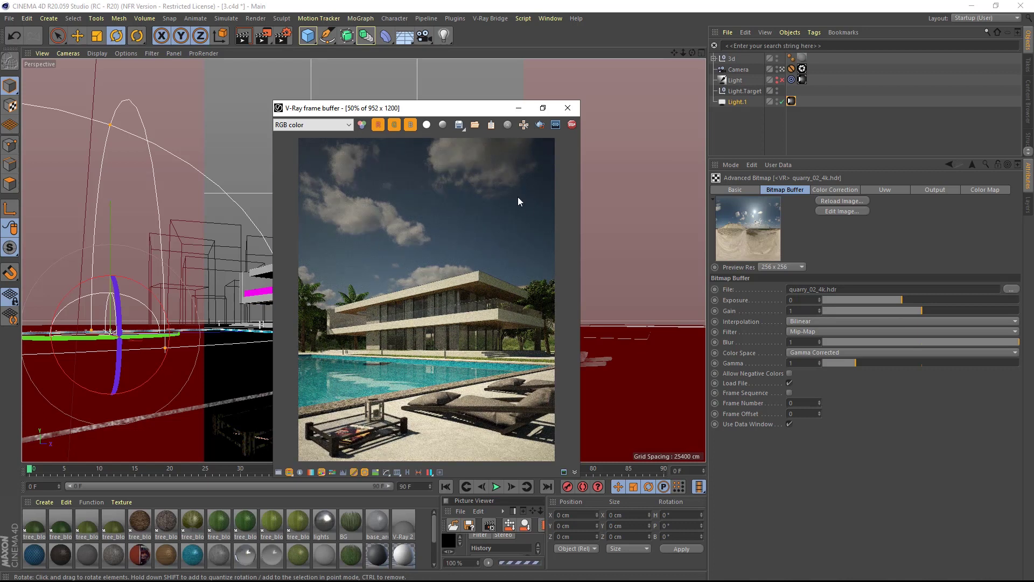
Set the HDRI's Advanced Bitmap gain to 1.5.
{"action": "left_click", "coordinate": [802, 311]}
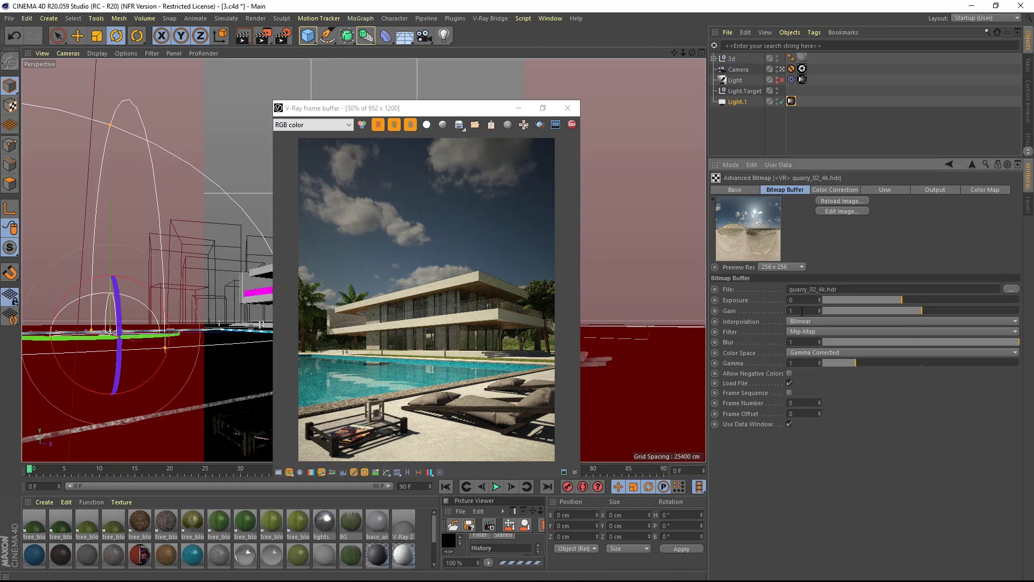
{"action": "type", "text": ".5"}
{"action": "key", "text": "Return"}
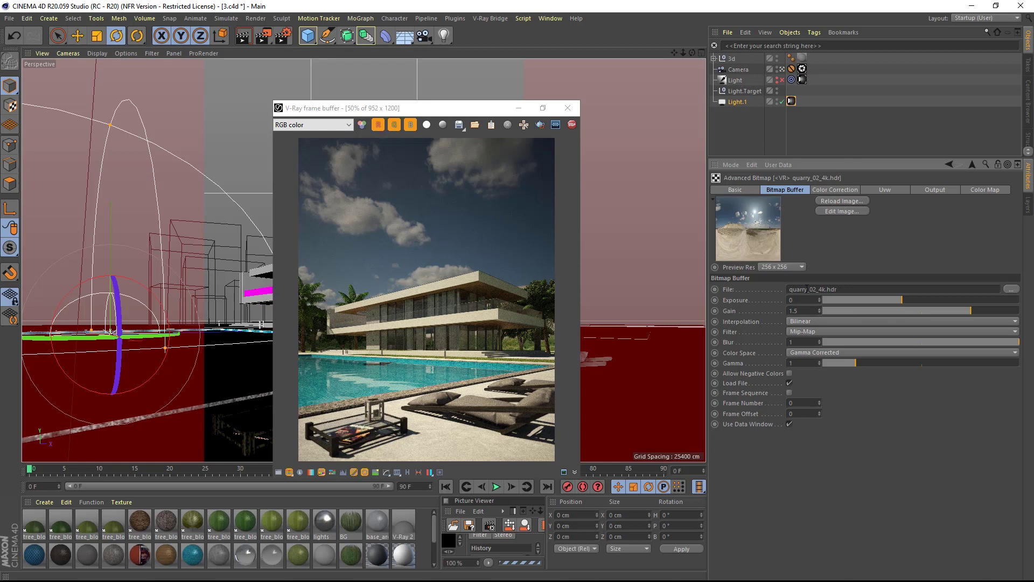
Set the V-Ray Physical Camera's Vignetting effects to 0 and re-render.
{"action": "left_click", "coordinate": [802, 69]}
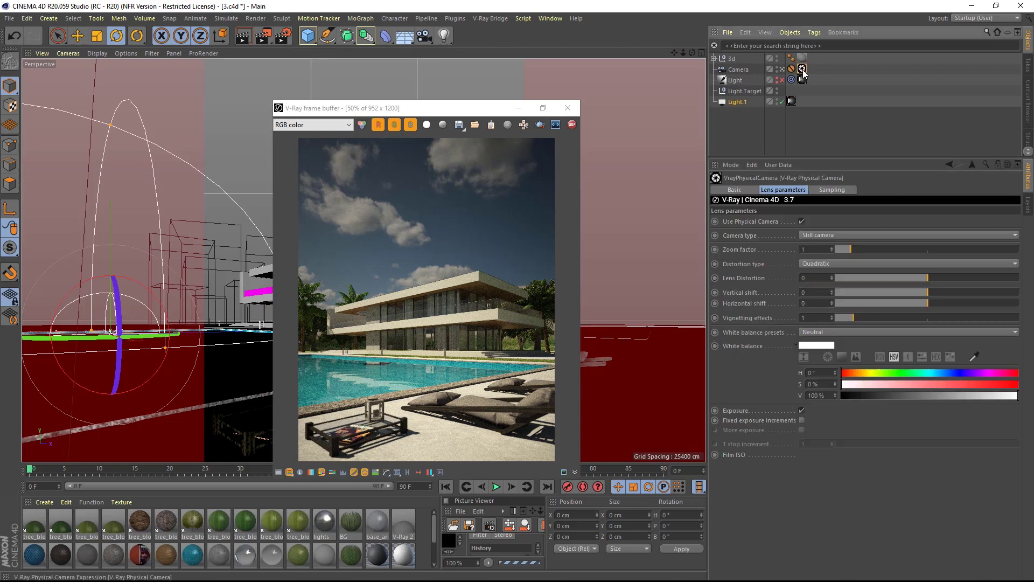
{"action": "left_click", "coordinate": [800, 318]}
{"action": "type", "text": "0"}
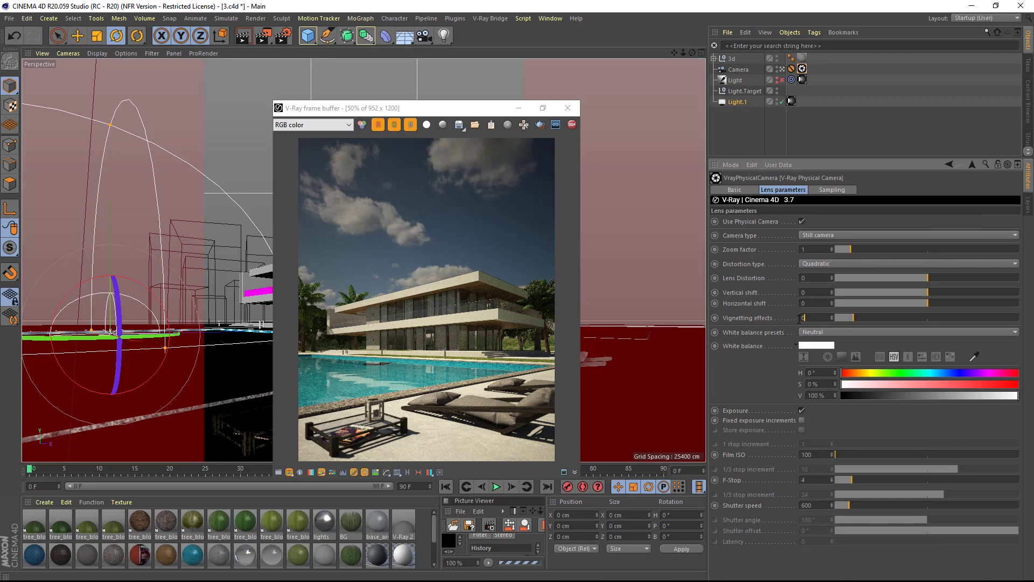
{"action": "key", "text": "Return"}
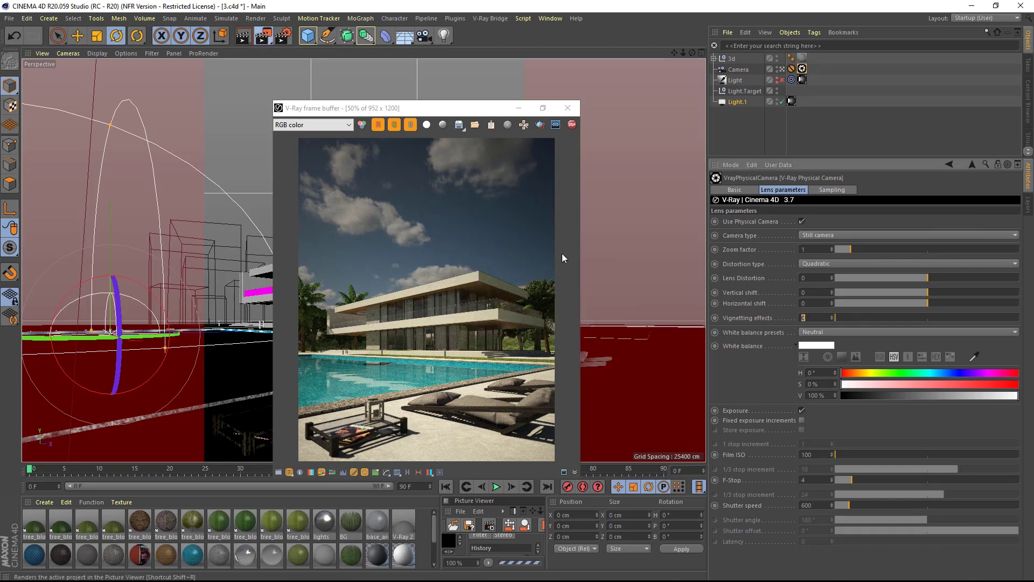
{"action": "left_click", "coordinate": [264, 36]}
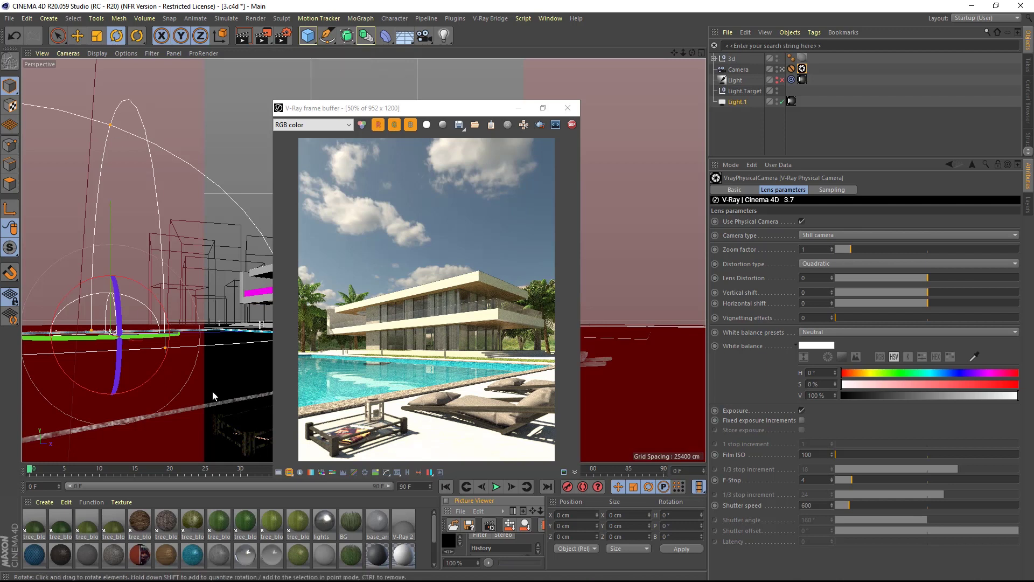
In the frame buffer's exposure corrections, set contrast 0.12 and highlight burn 0.88.
{"action": "left_click", "coordinate": [278, 472]}
{"action": "left_click", "coordinate": [738, 138]}
{"action": "left_click_drag", "start_coordinate": [660, 198], "coordinate": [669, 199]}
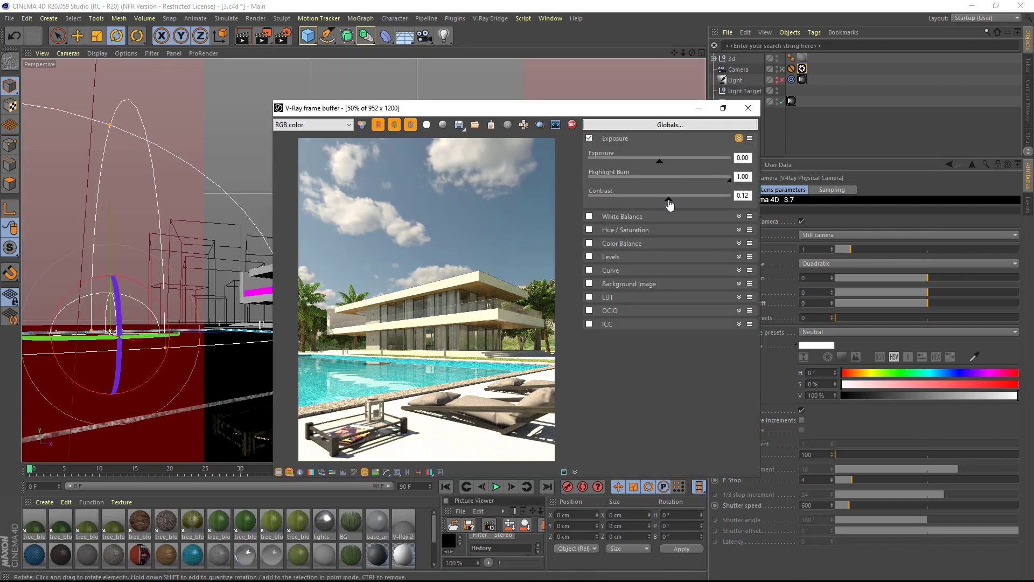
{"action": "left_click_drag", "start_coordinate": [729, 179], "coordinate": [715, 181]}
Enable a midtone-lifting tone curve, saturation -0.19, and lower exposure to -0.12.
{"action": "left_click", "coordinate": [588, 270]}
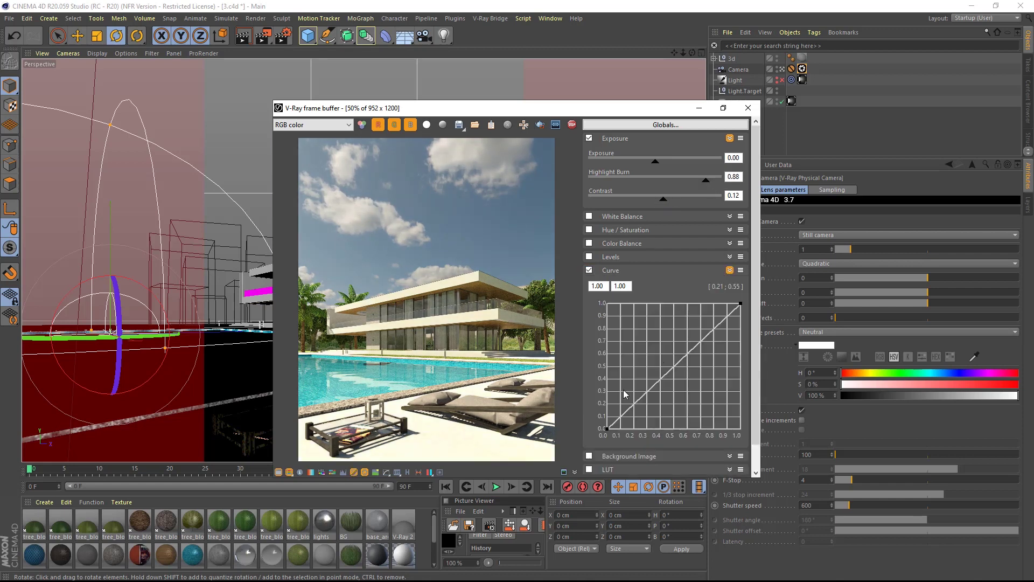
{"action": "left_click_drag", "start_coordinate": [641, 389], "coordinate": [690, 335]}
{"action": "left_click", "coordinate": [588, 229]}
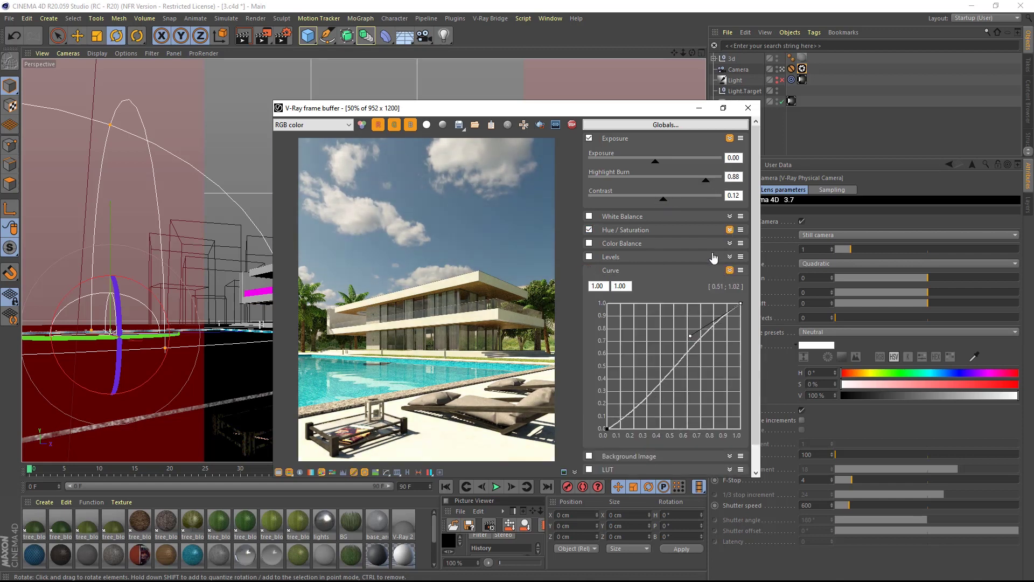
{"action": "left_click_drag", "start_coordinate": [654, 271], "coordinate": [644, 277]}
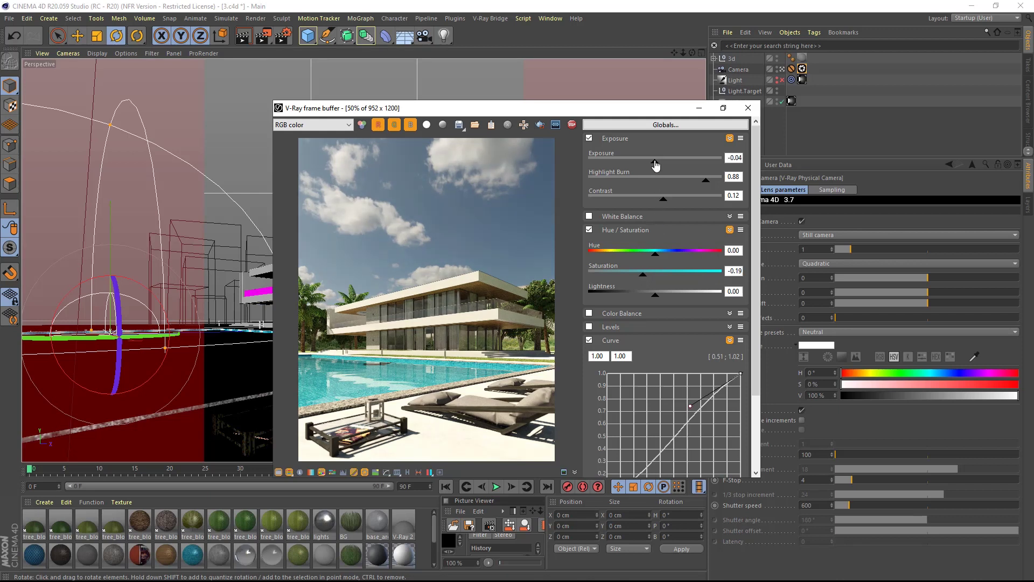
{"action": "left_click_drag", "start_coordinate": [655, 165], "coordinate": [654, 165]}
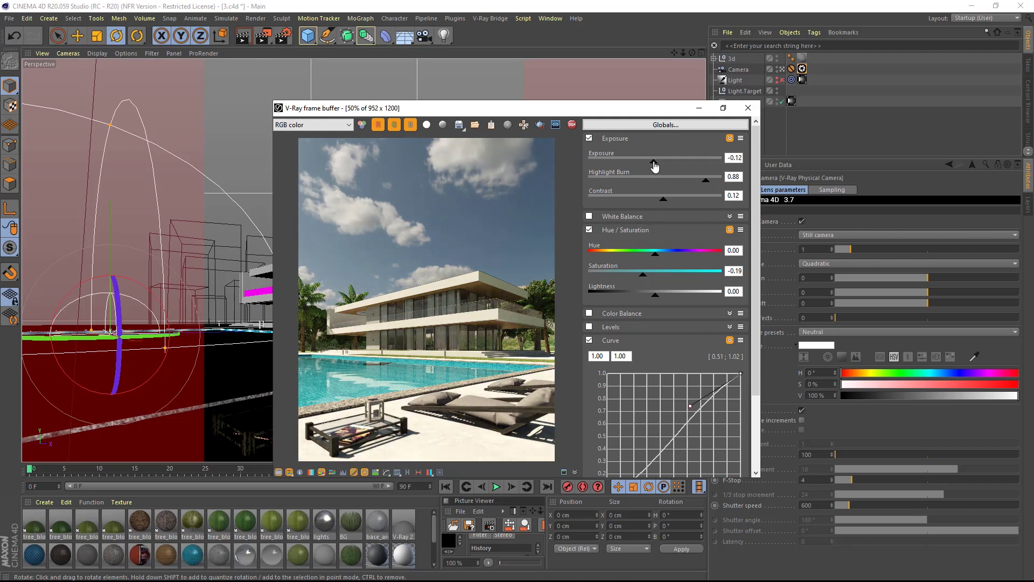